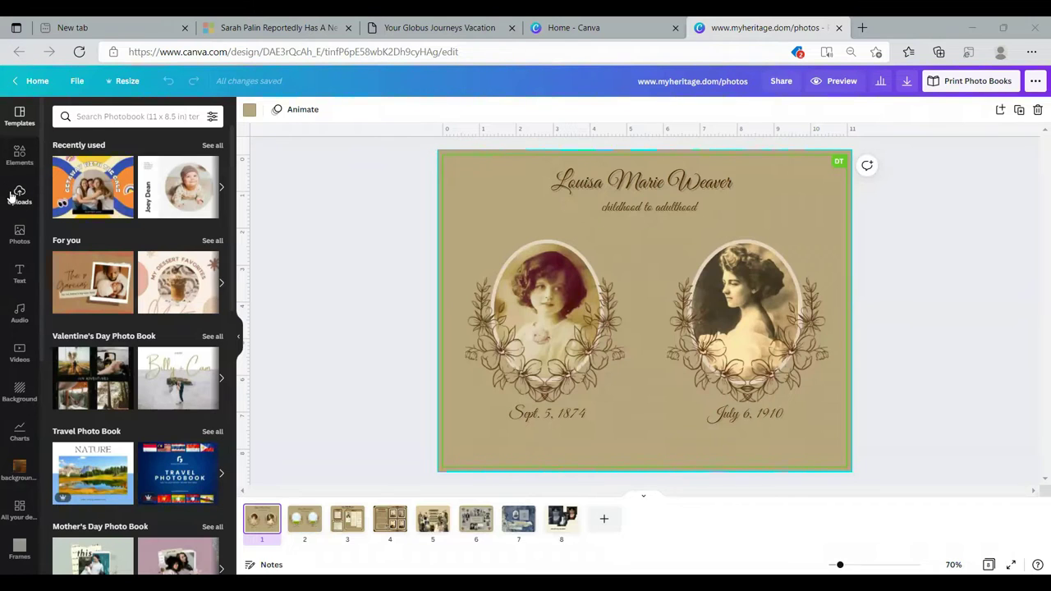
Step: Upload the wedding photo e3b5e70c-3187-4fe6-bc5c-f5e5af1053f0 from the Downloads folder to the uploaded images
left_click(19, 196)
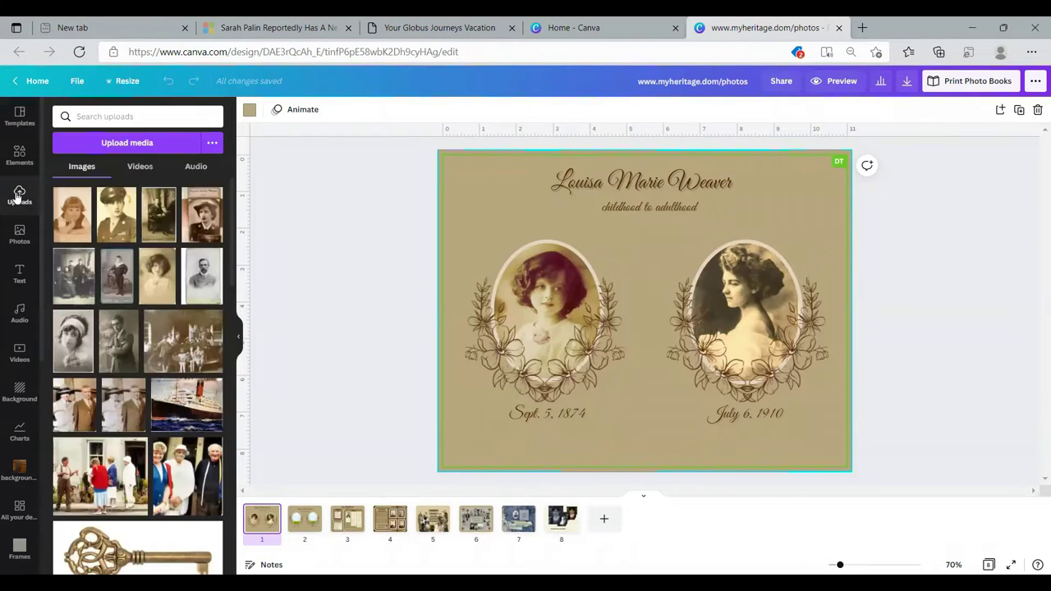
left_click(142, 144)
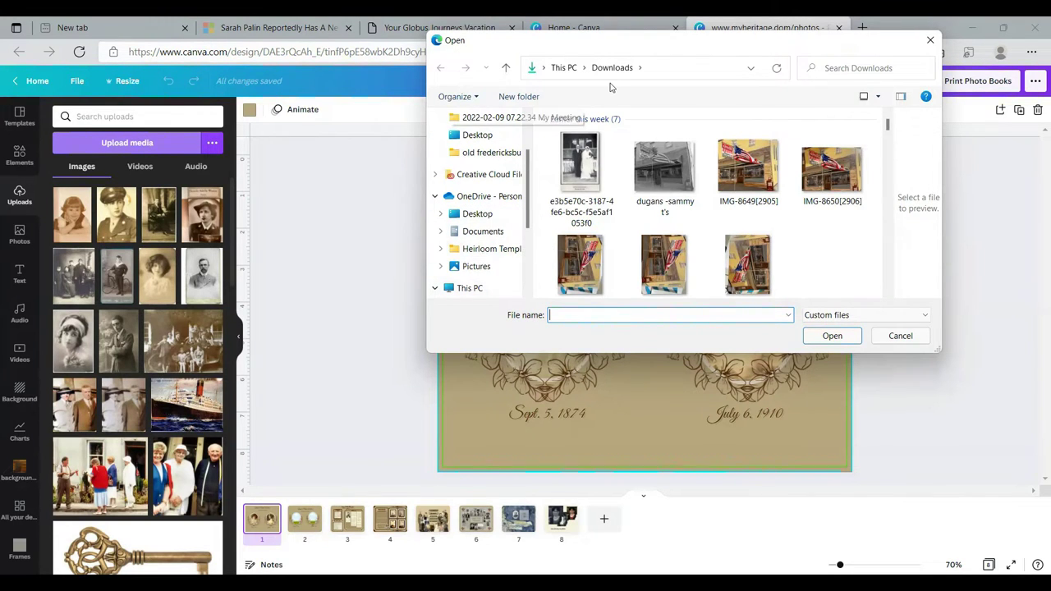
left_click(586, 156)
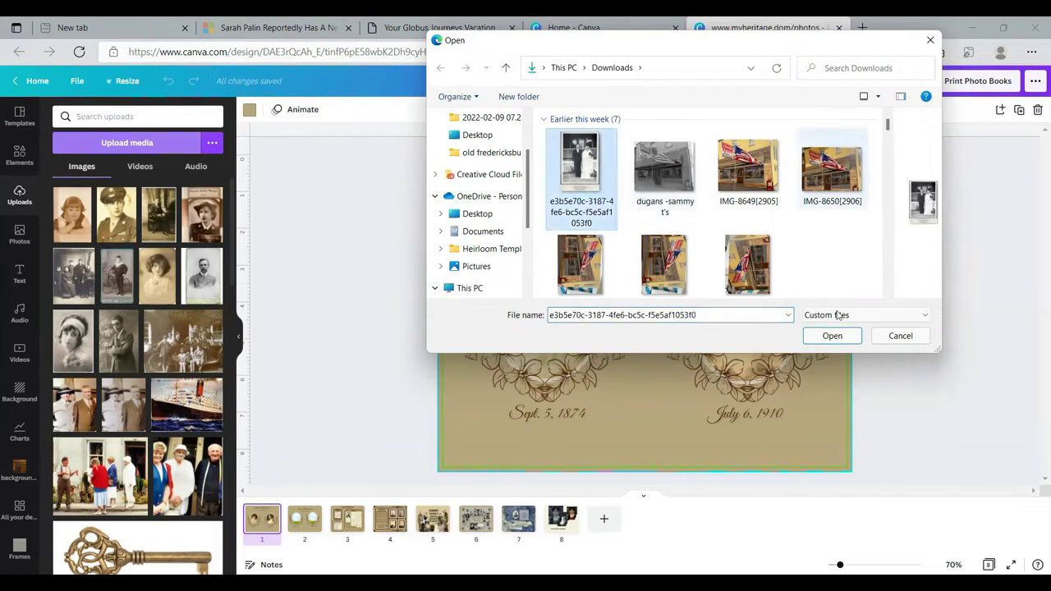
left_click(837, 340)
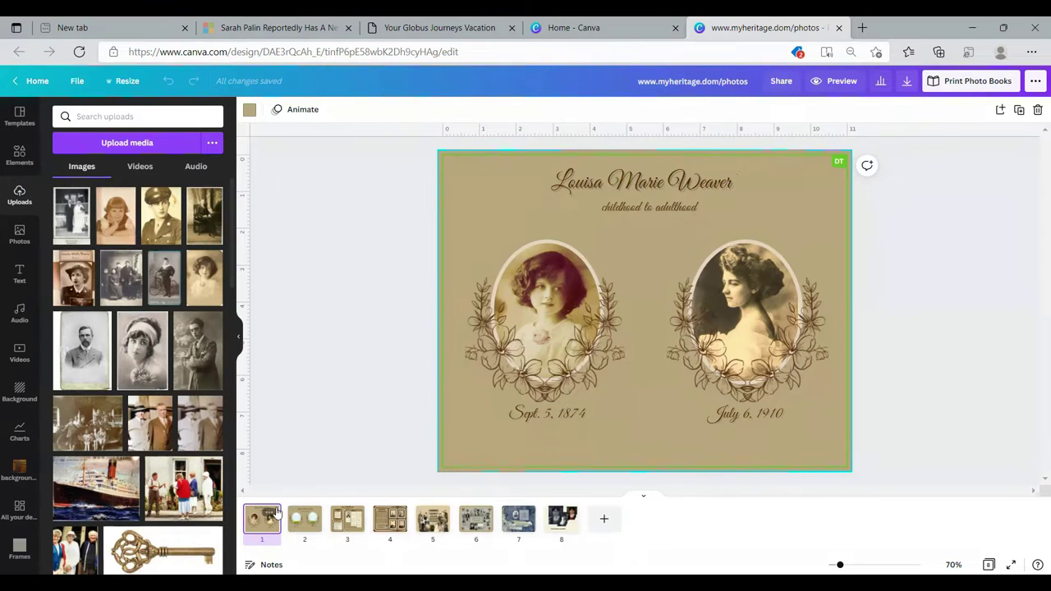
Step: On page 2, fill the right oval frame with the uploaded sepia portrait of the curly-haired girl
left_click(310, 514)
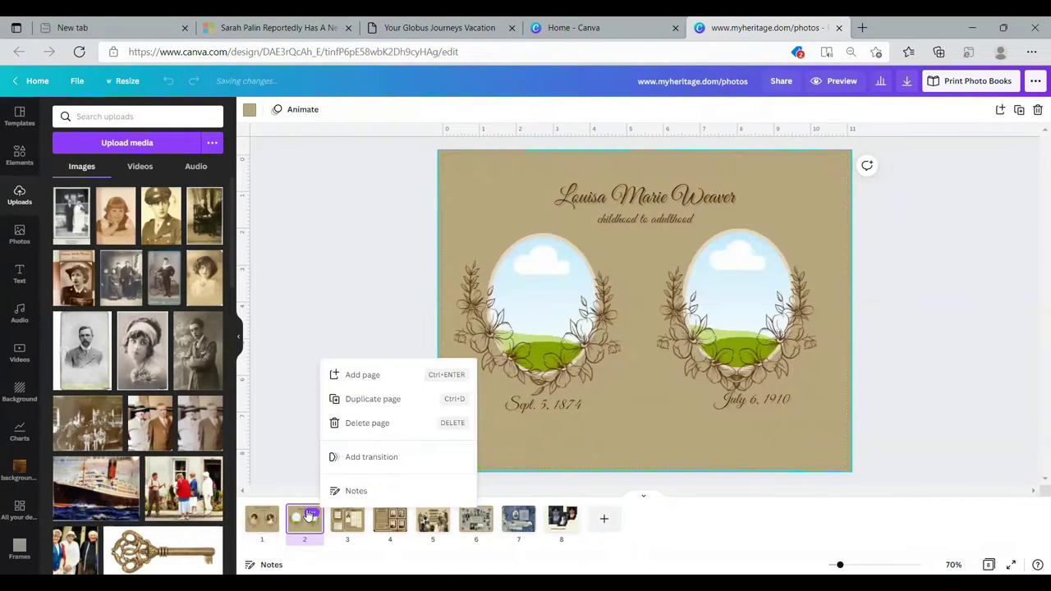
left_click(344, 296)
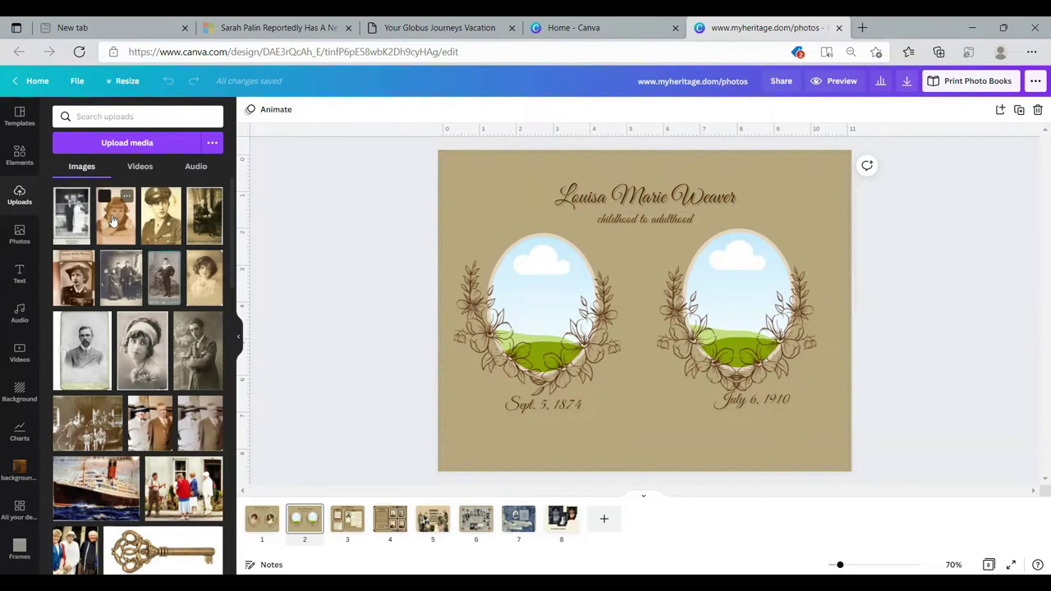
left_click(199, 283)
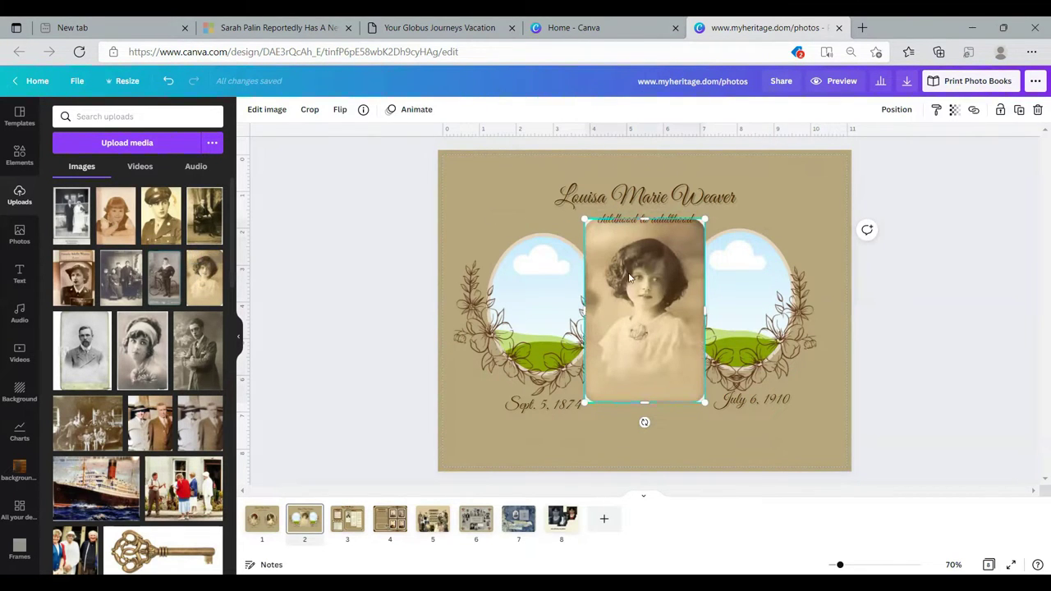
left_click_drag(629, 299, 727, 259)
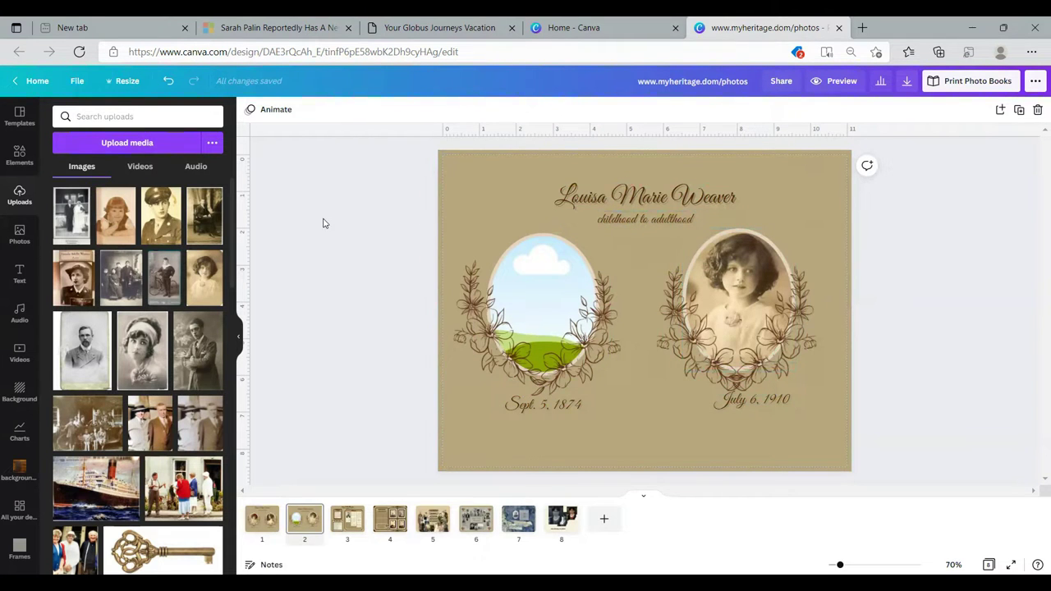
Step: Fill the left oval frame with the photo of the boy with a bicycle and shift it down within the frame
left_click(163, 280)
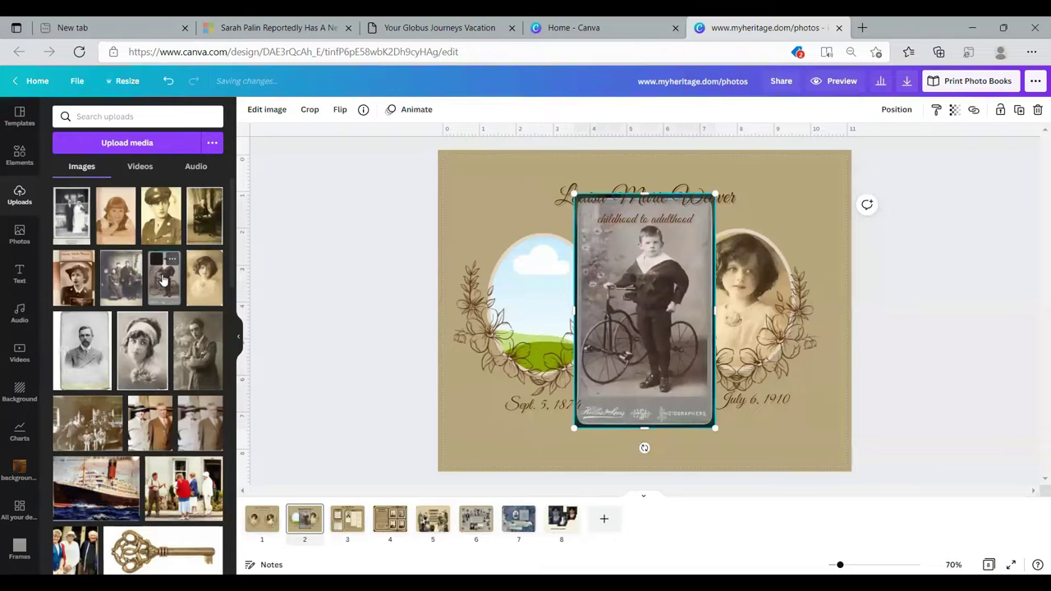
left_click_drag(658, 253, 539, 257)
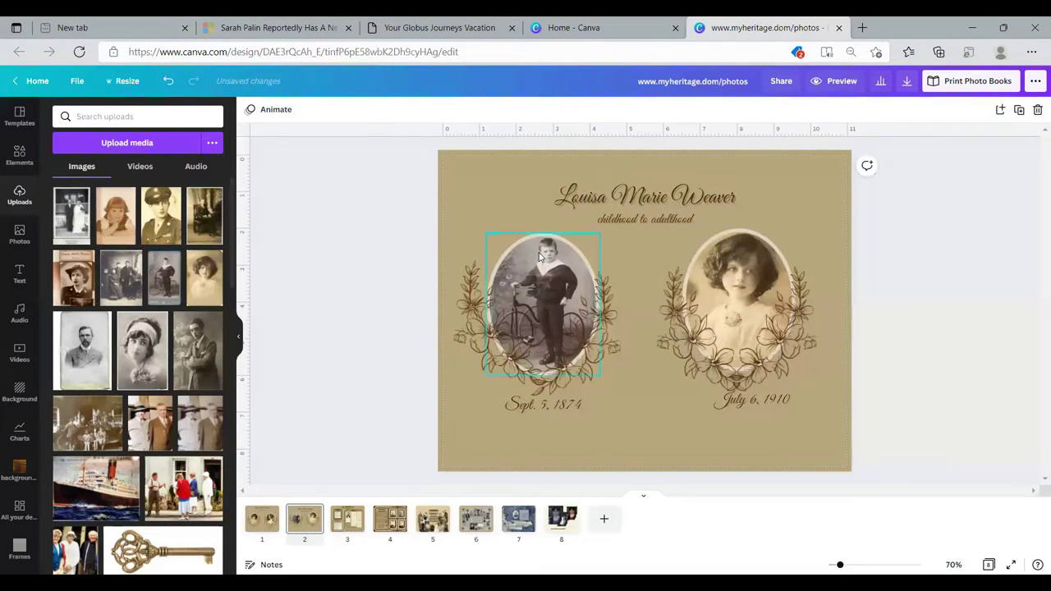
double_click(539, 257)
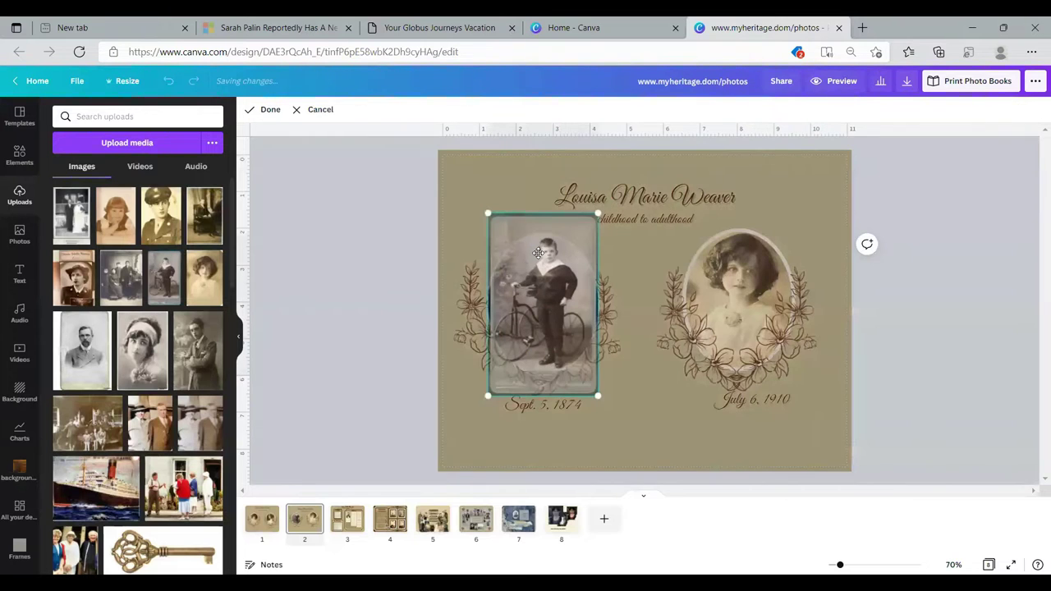
left_click_drag(538, 261, 534, 271)
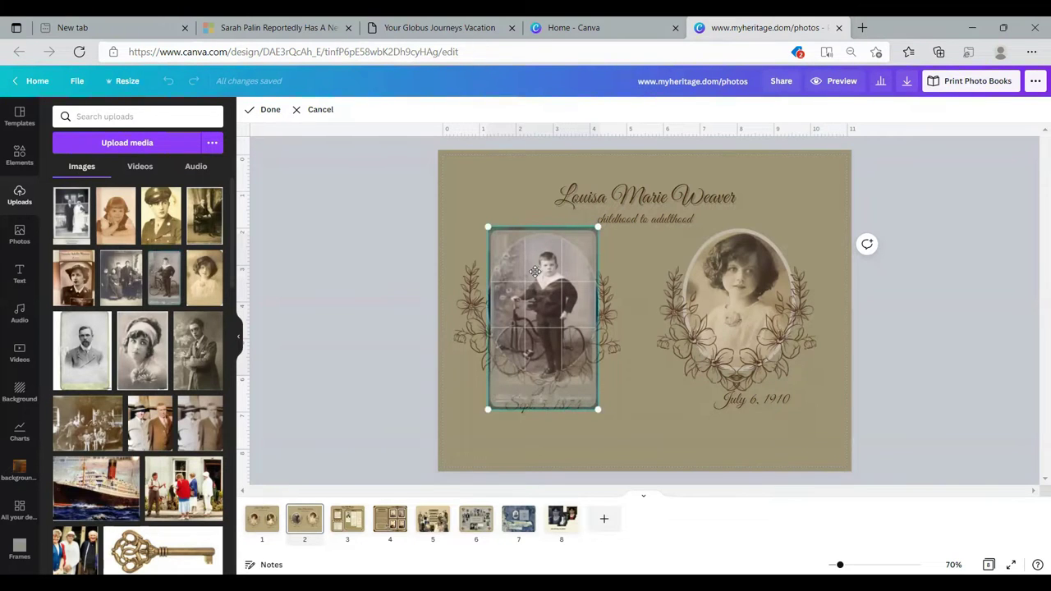
left_click_drag(534, 271, 520, 268)
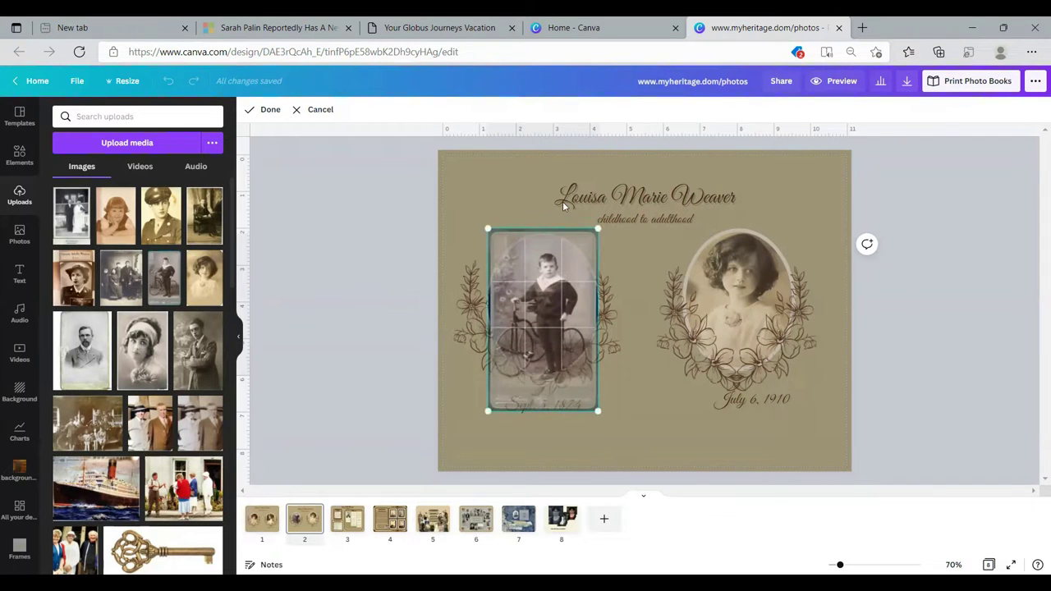
key("Return")
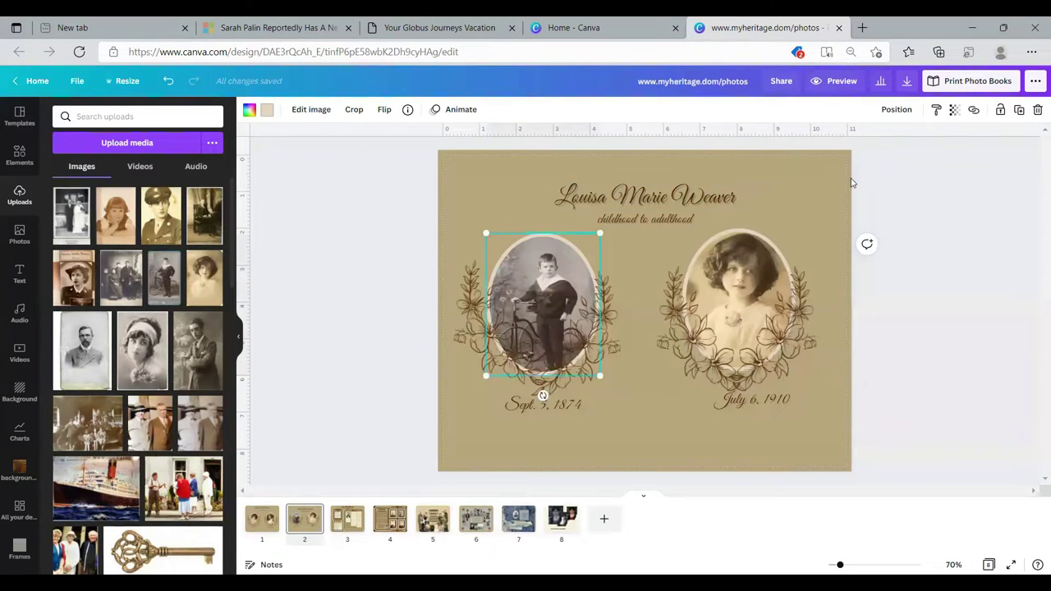
Step: Replace the picture in the left oval frame with the uploaded portrait of the smiling girl resting on her arms
left_click(850, 180)
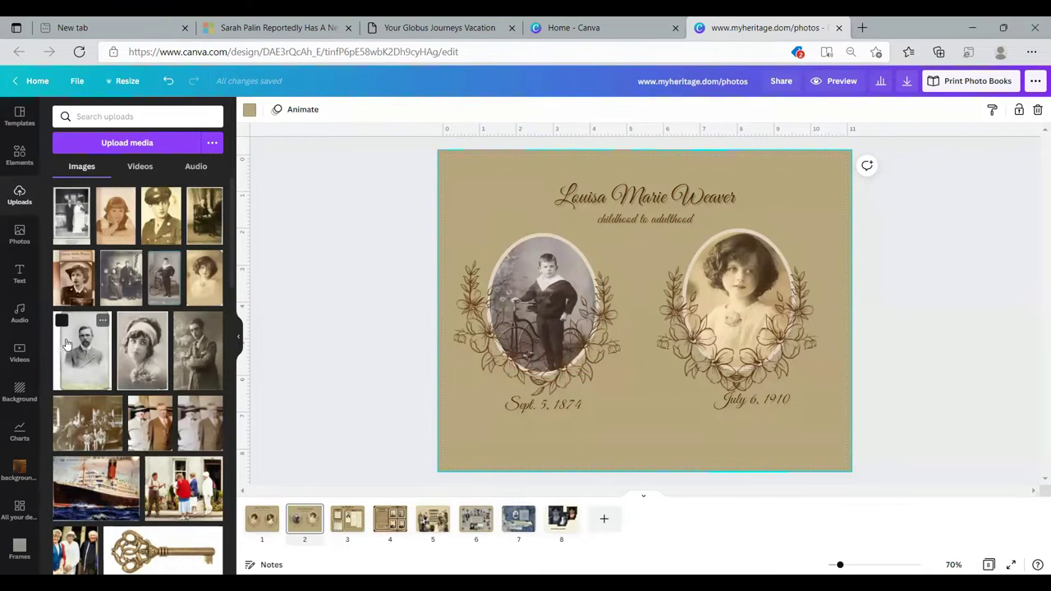
left_click(120, 215)
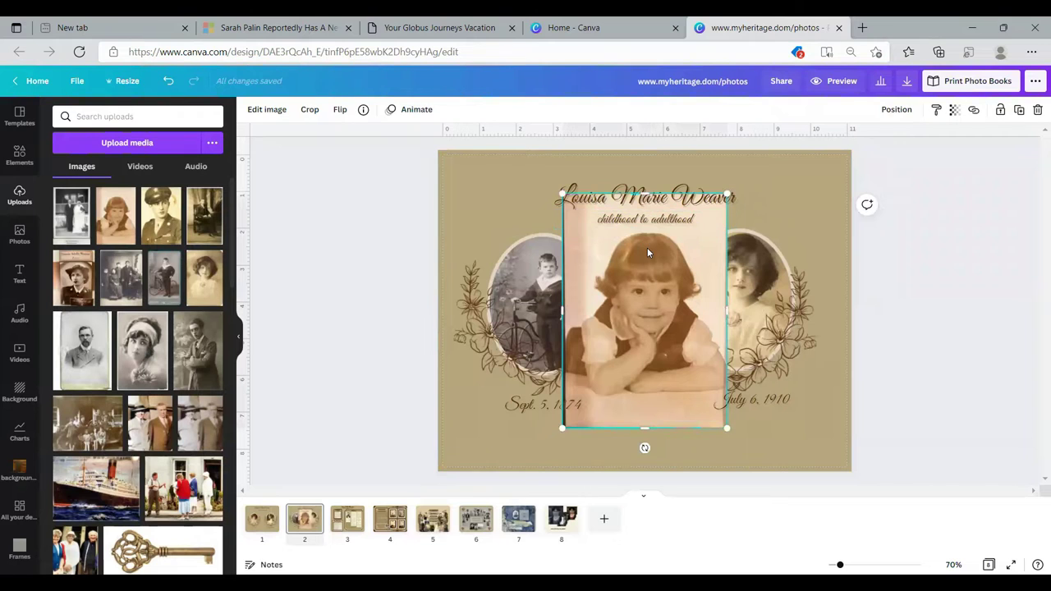
left_click_drag(643, 248, 541, 252)
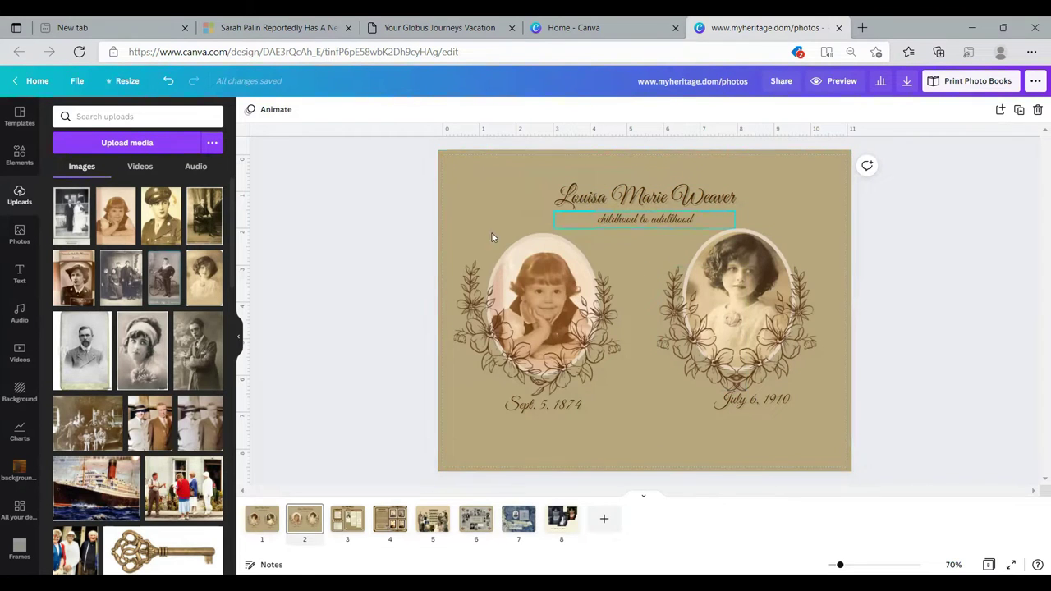
Step: Move the left and right oval portraits, each with its floral wreath and date, outward toward the page edges
left_click_drag(448, 234, 623, 431)
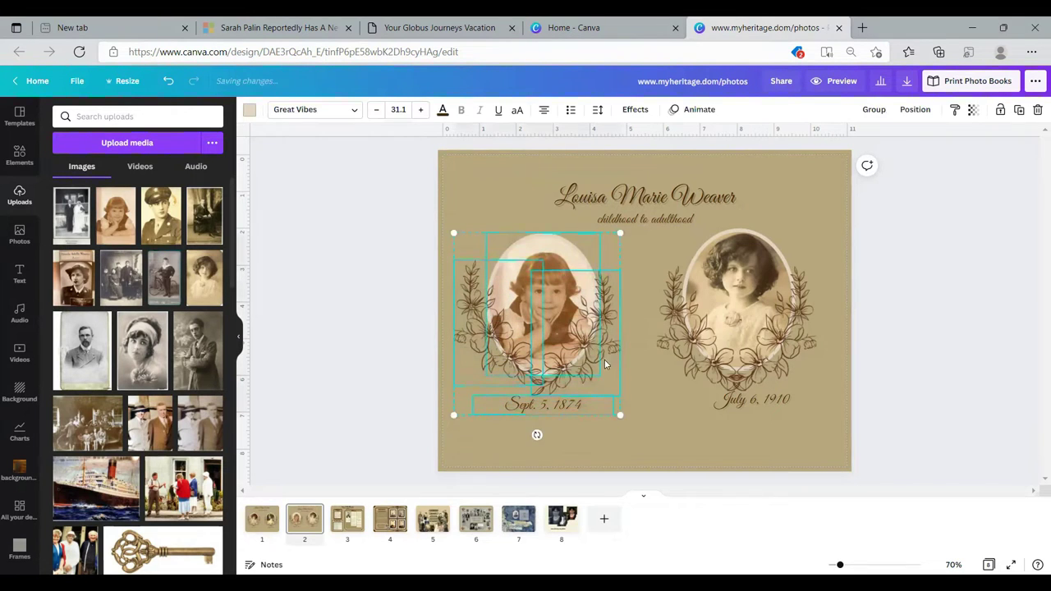
left_click_drag(603, 353, 565, 341)
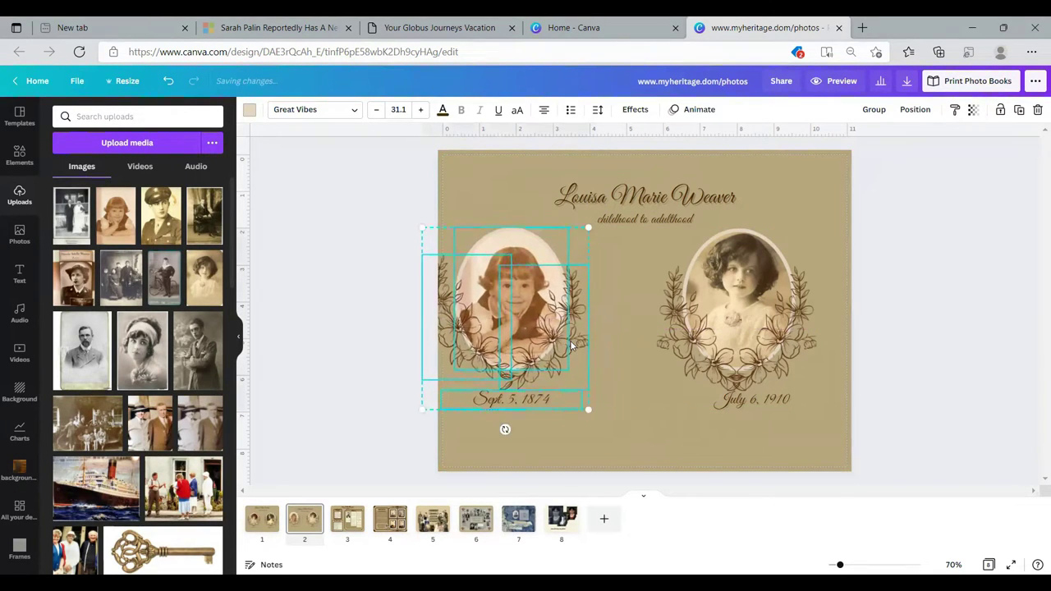
left_click_drag(663, 247, 831, 399)
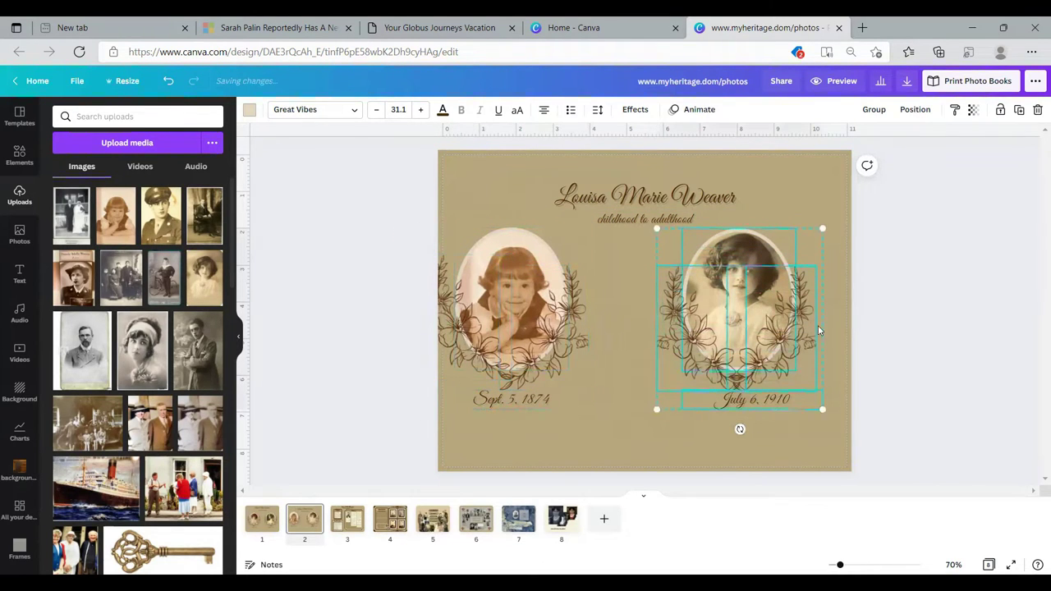
left_click_drag(749, 294, 771, 288)
left_click(894, 255)
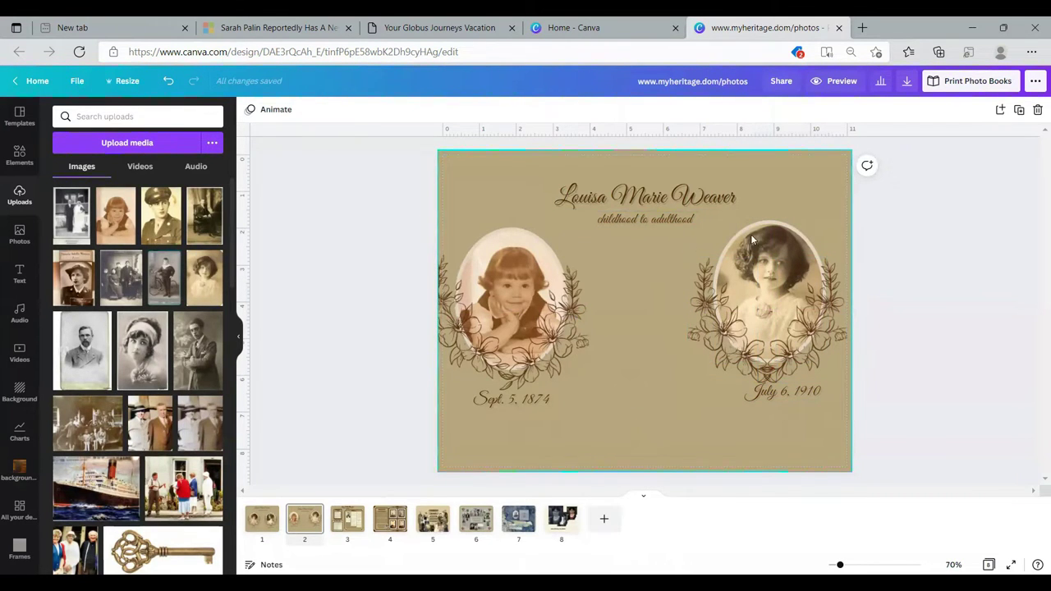
Step: Duplicate the right oval portrait with its wreath and date, and place the copy slightly lower between the two portraits
left_click_drag(850, 353, 864, 406)
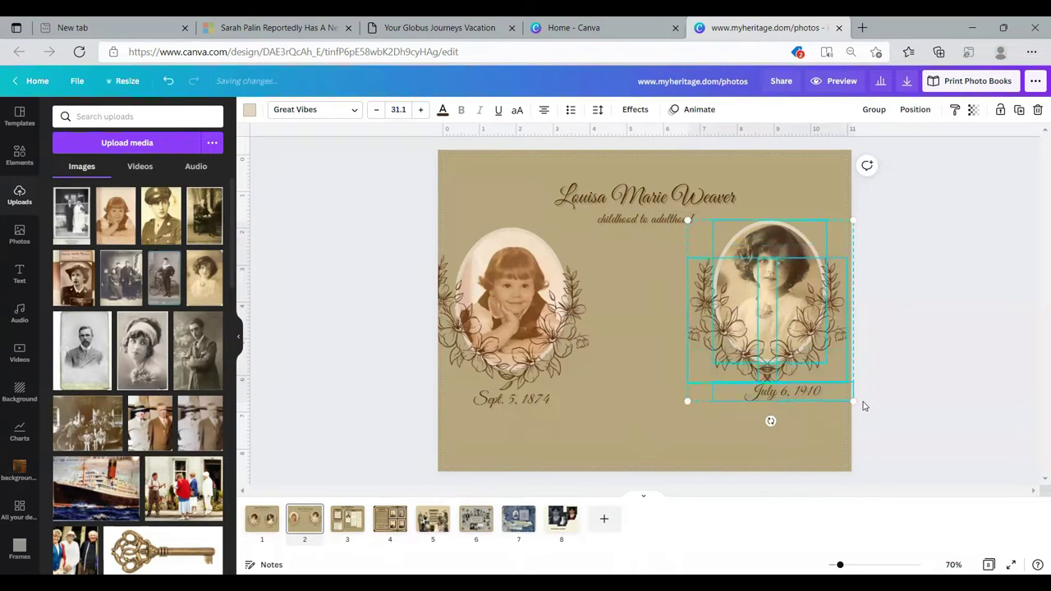
left_click(1019, 112)
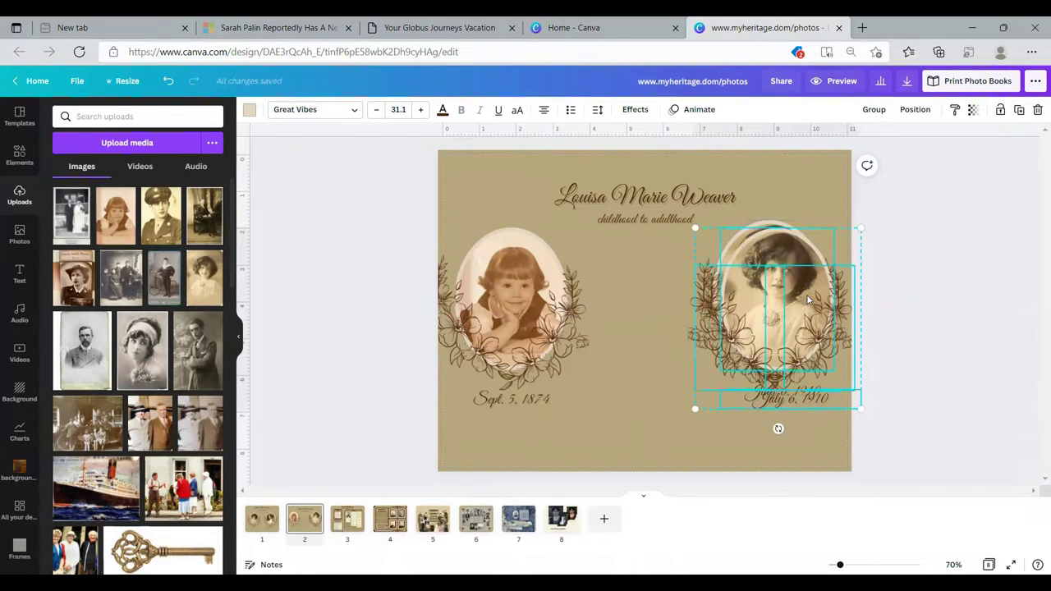
left_click_drag(807, 294, 643, 345)
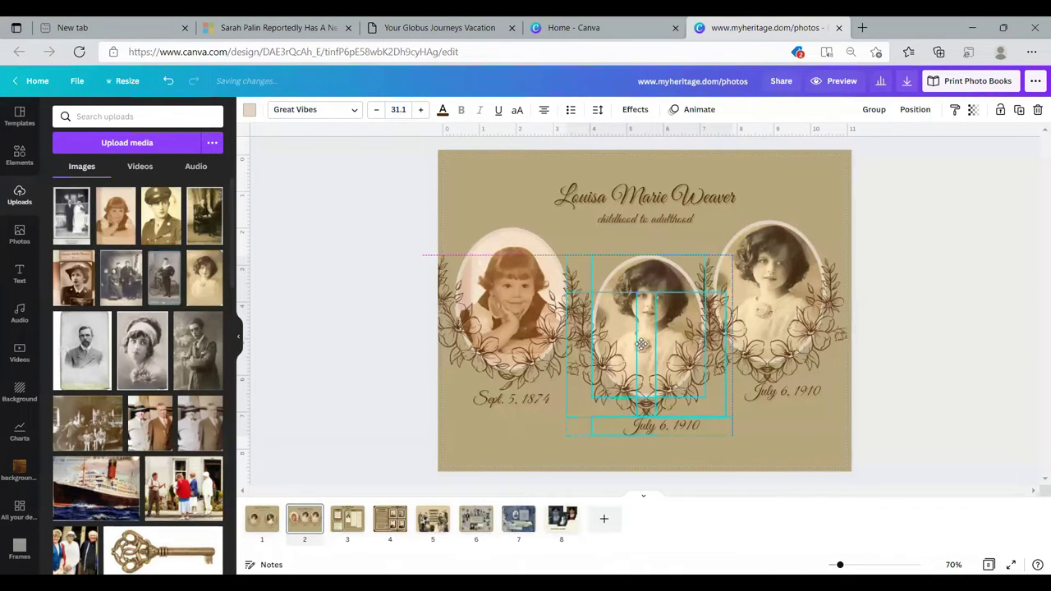
left_click_drag(642, 345, 642, 346)
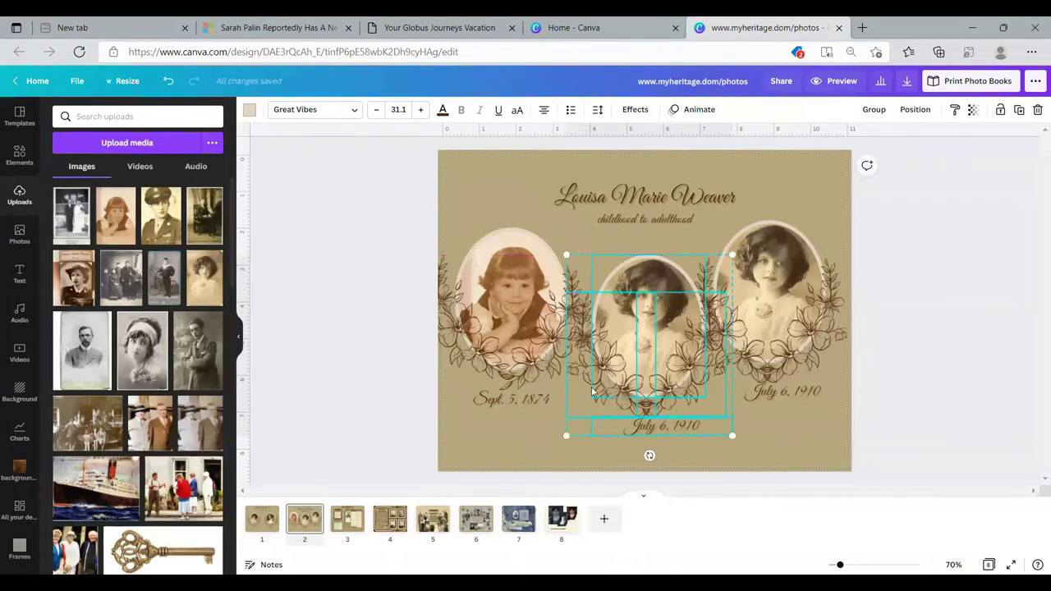
left_click(516, 461)
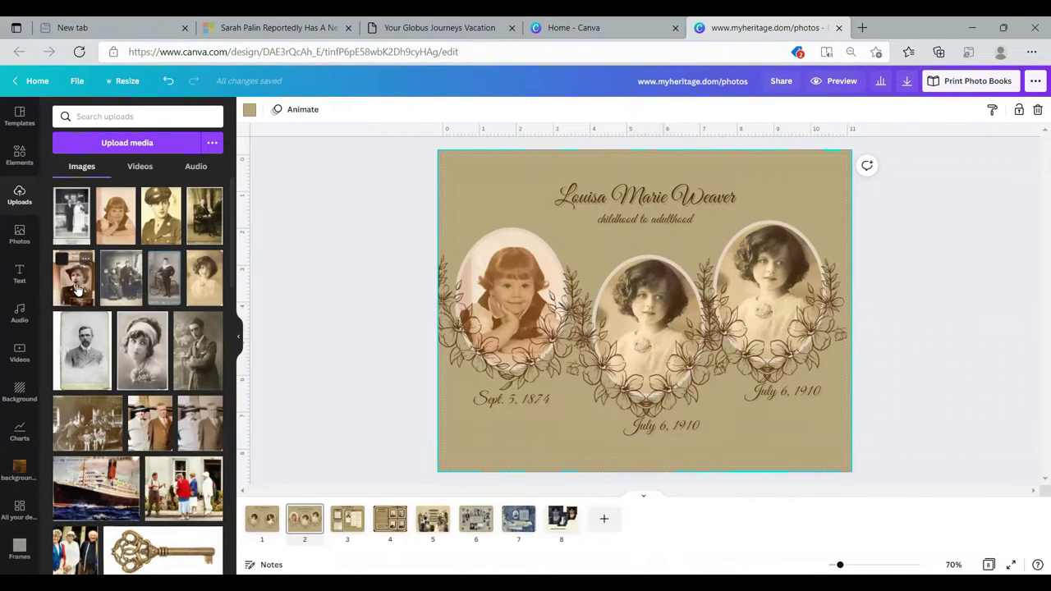
Step: Fill the middle oval frame with the bearded man's photo, enlarged and repositioned so his head and shoulders fill the oval
left_click(79, 351)
left_click_drag(656, 285, 653, 281)
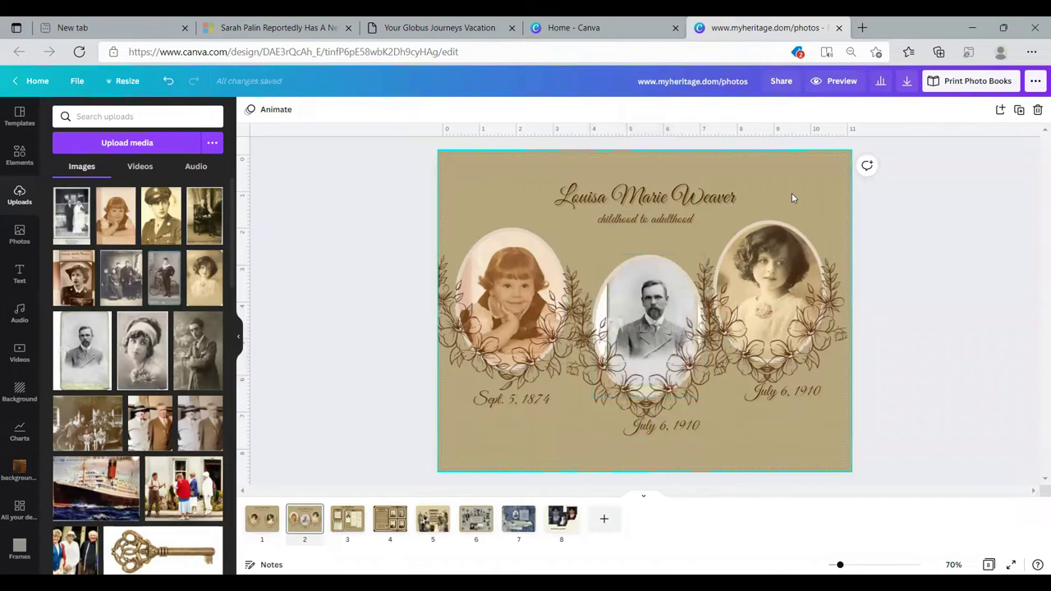
double_click(654, 287)
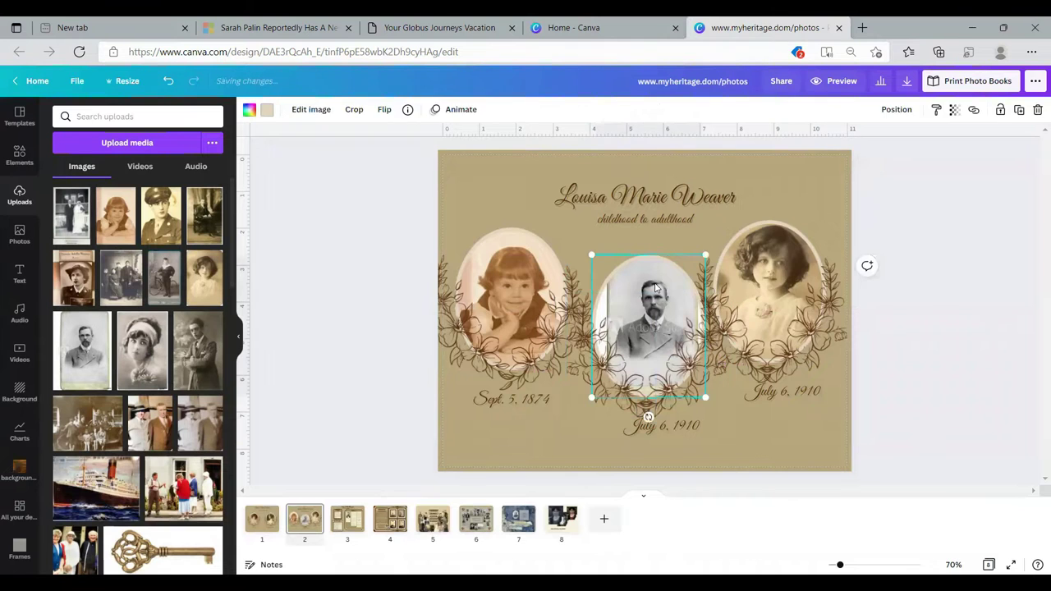
left_click_drag(591, 252, 503, 204)
left_click_drag(602, 259, 608, 290)
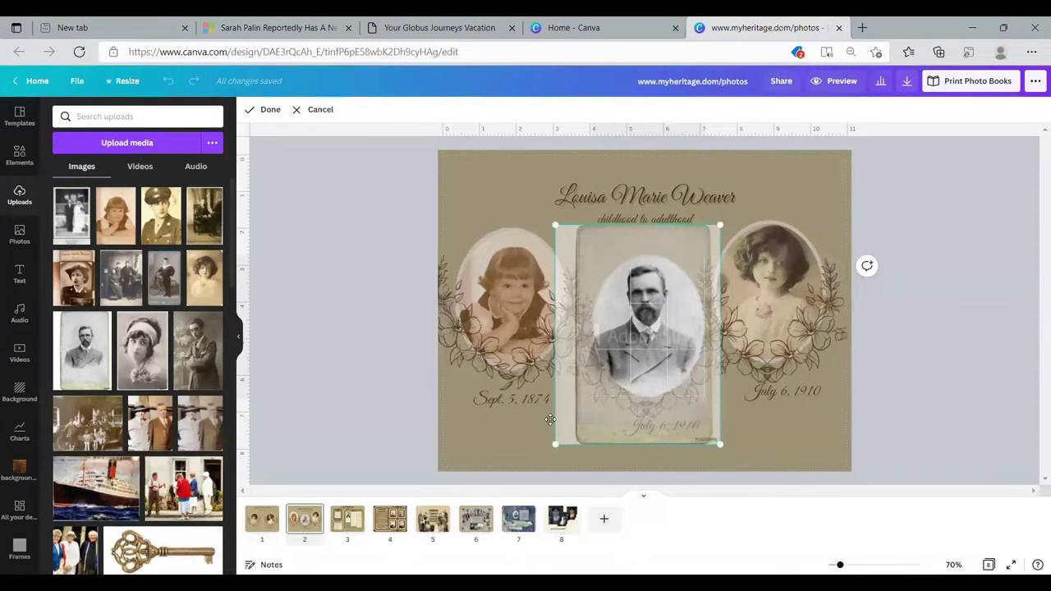
left_click_drag(555, 444, 451, 546)
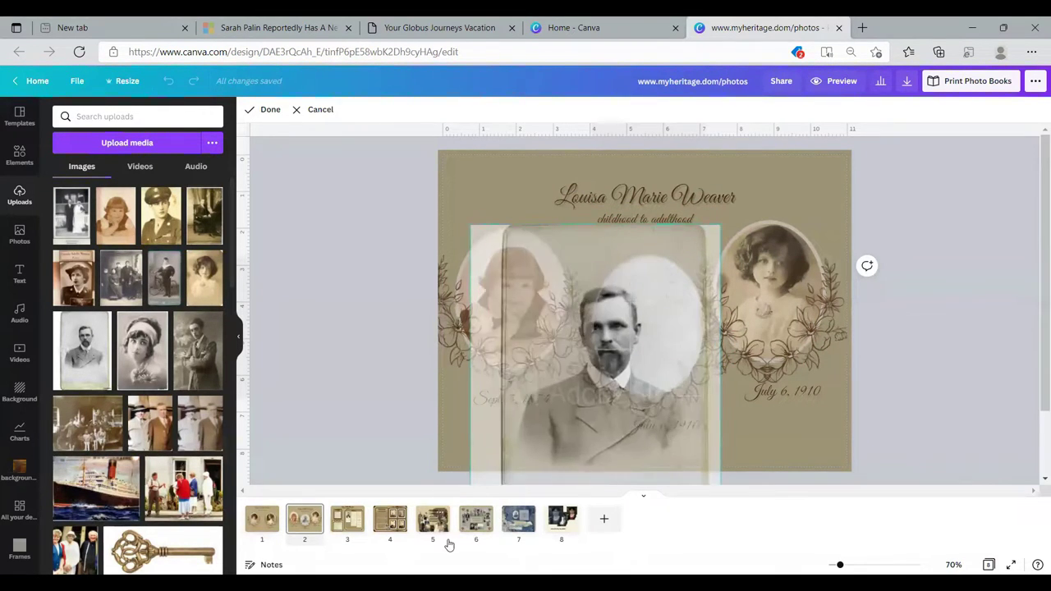
left_click_drag(575, 467, 625, 442)
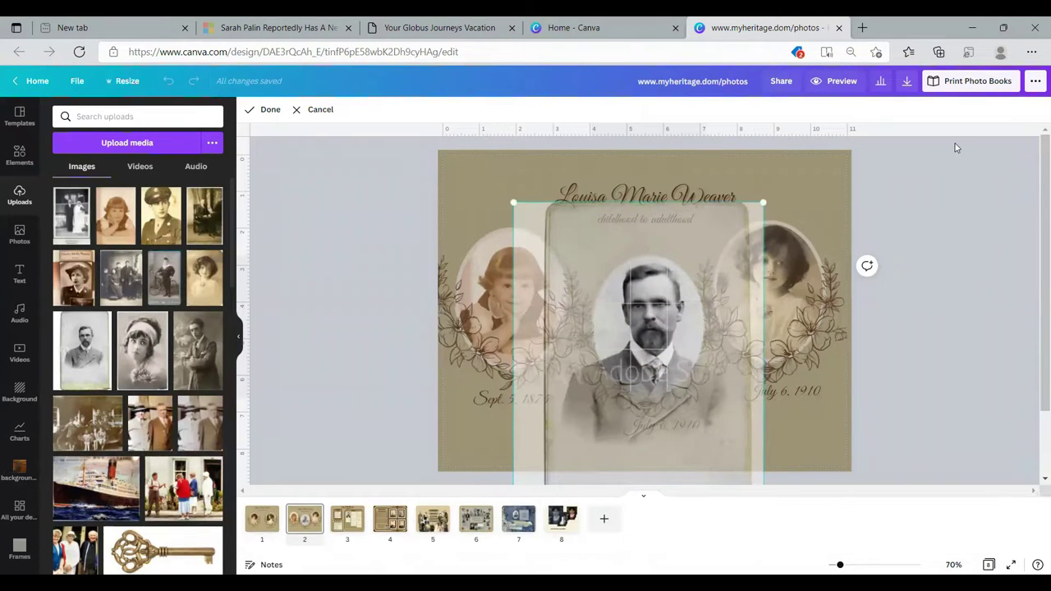
left_click(946, 188)
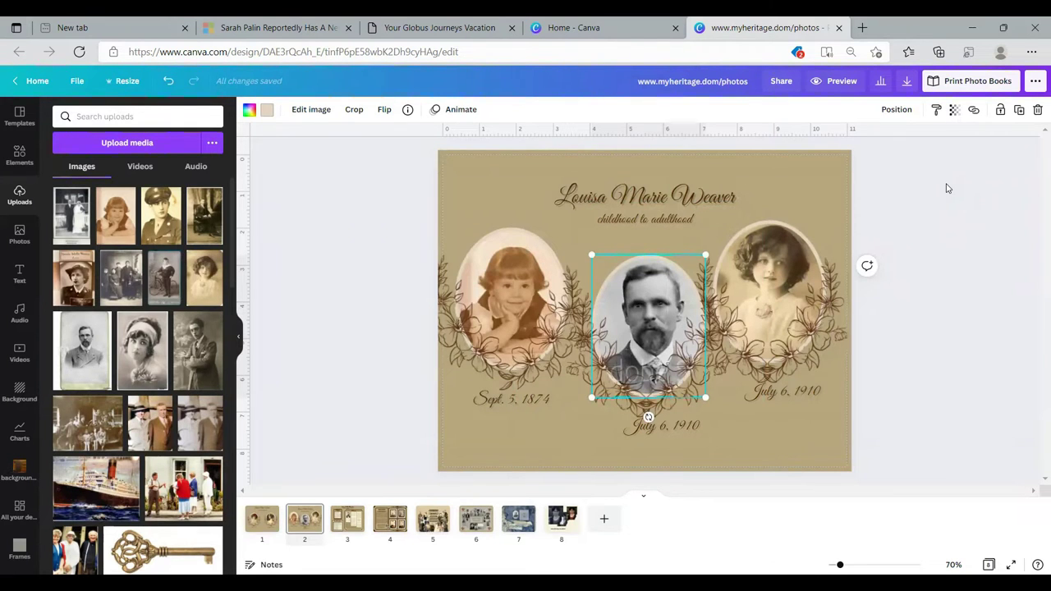
Step: Open page 3 and select the middle newspaper column of the obituary to examine the page's clippings
left_click(671, 426)
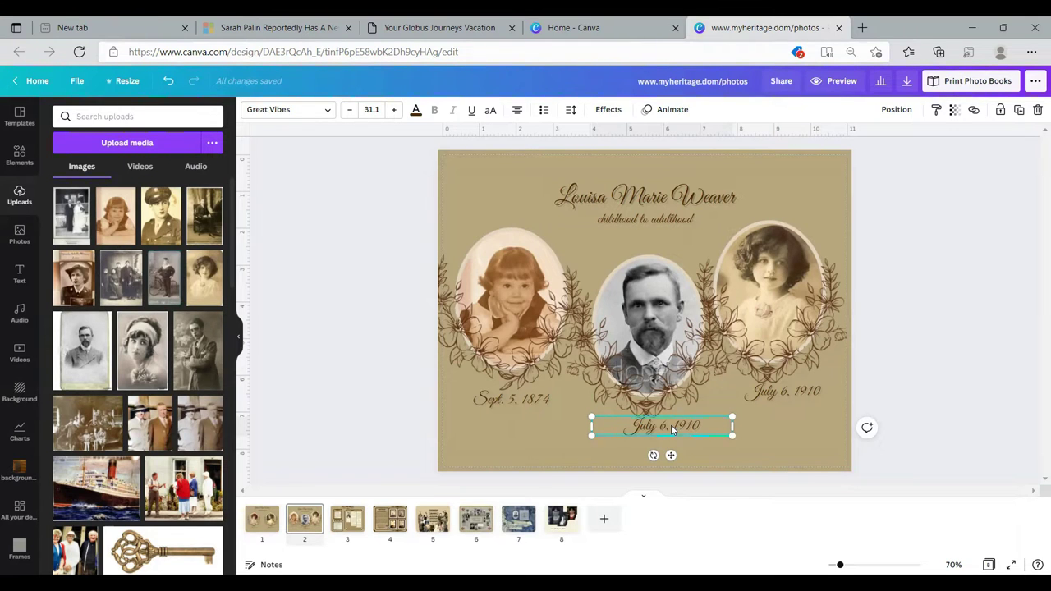
left_click(352, 522)
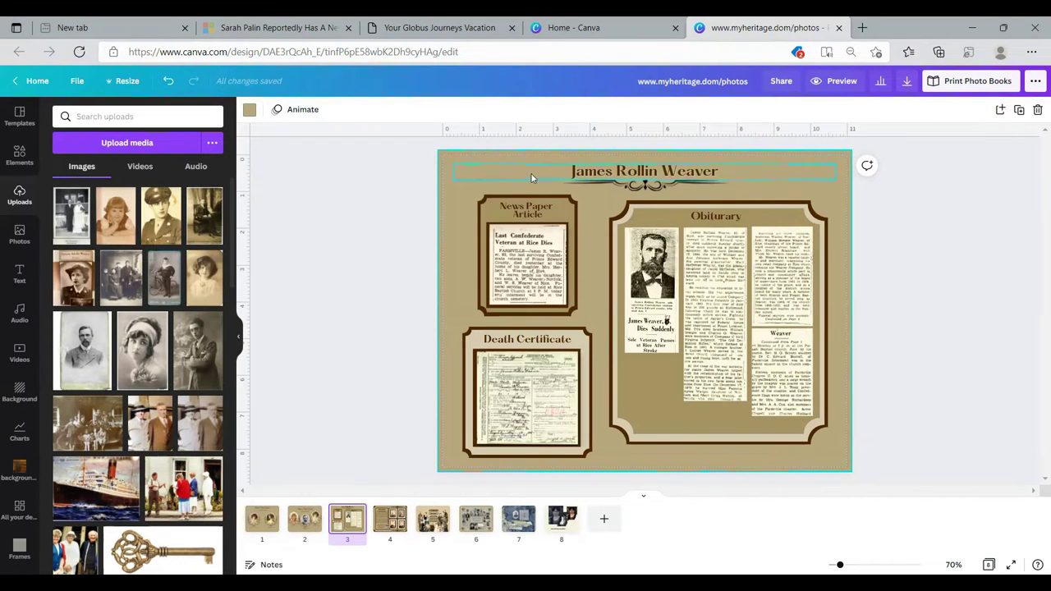
left_click(800, 259)
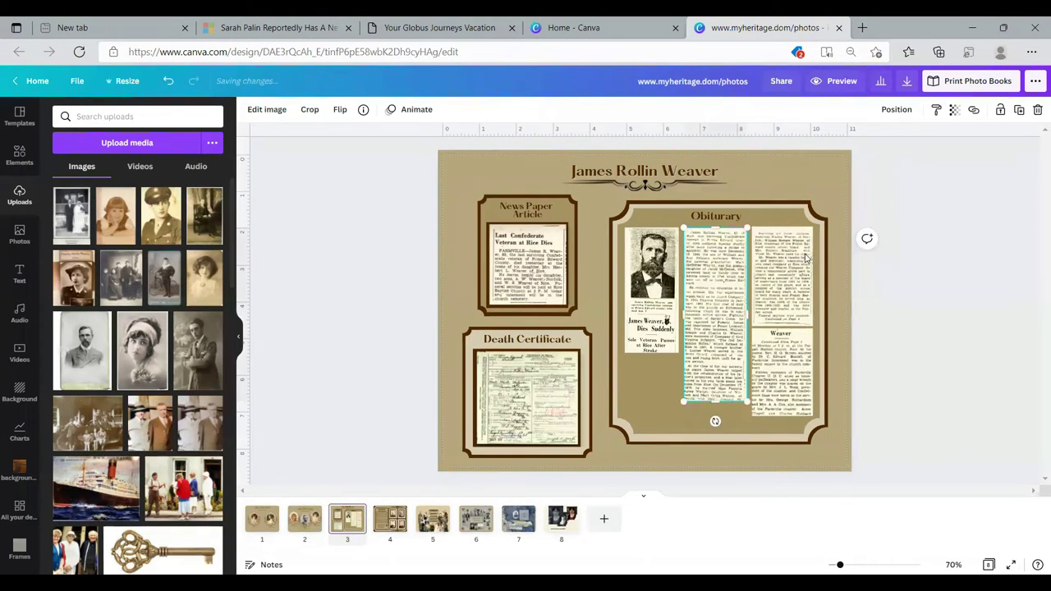
Step: Examine the death certificate, the newspaper article and the obituary clippings on page 3
left_click(524, 386)
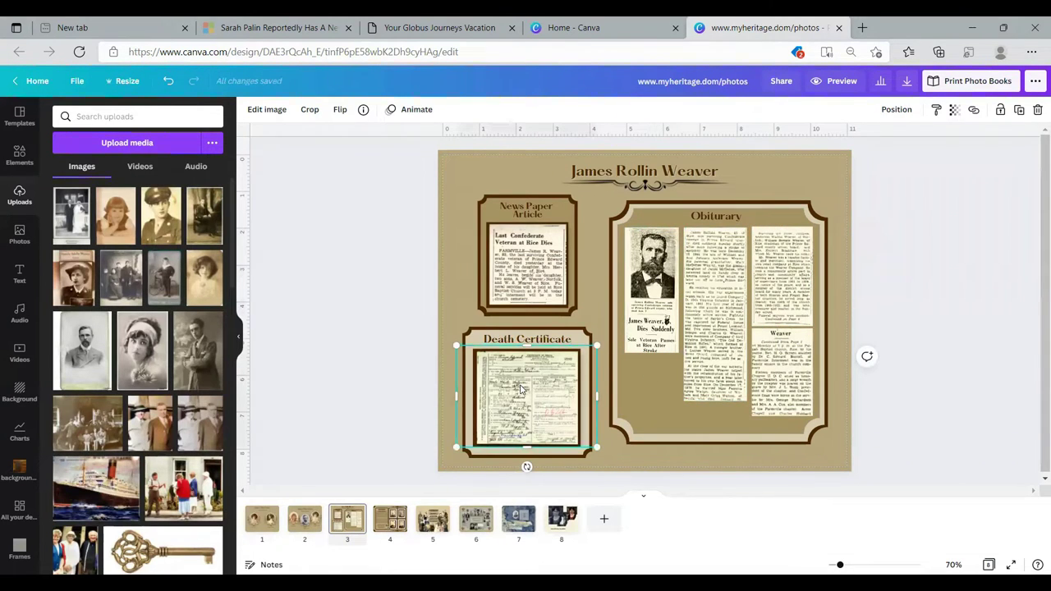
left_click(523, 277)
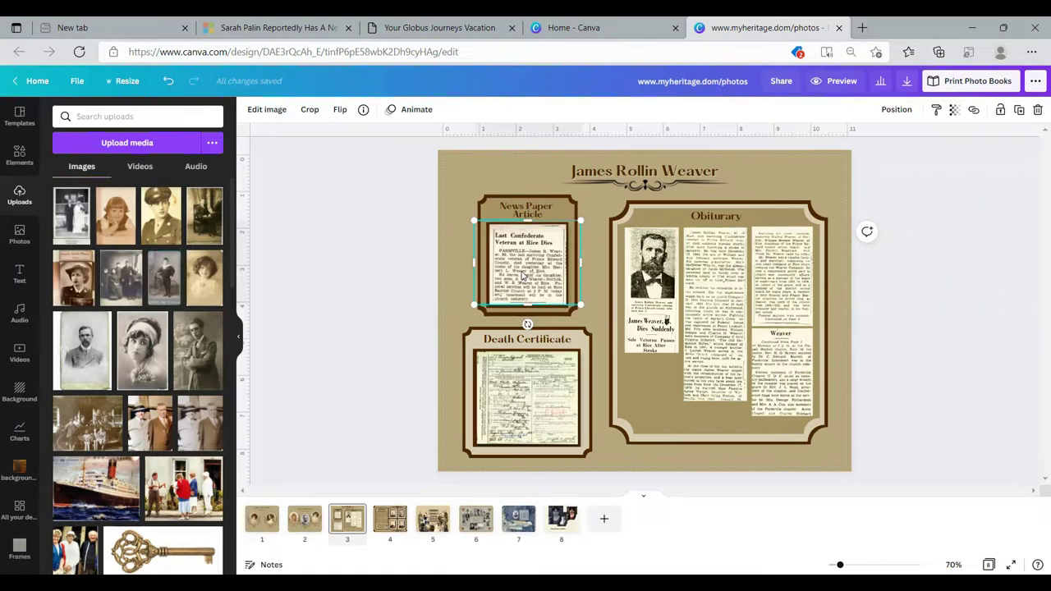
left_click(715, 268)
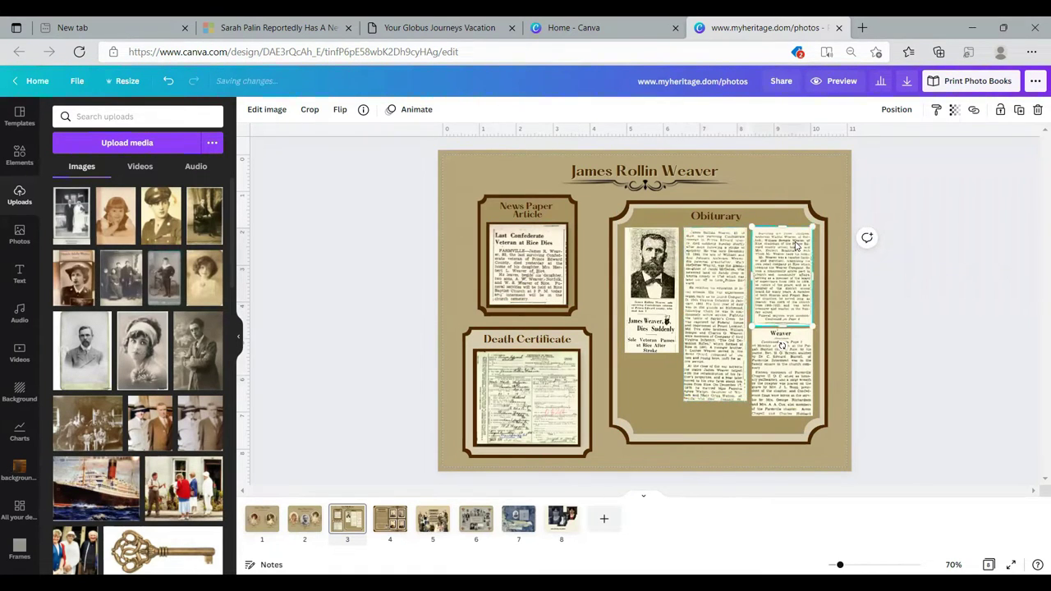
left_click(672, 255)
left_click(545, 390)
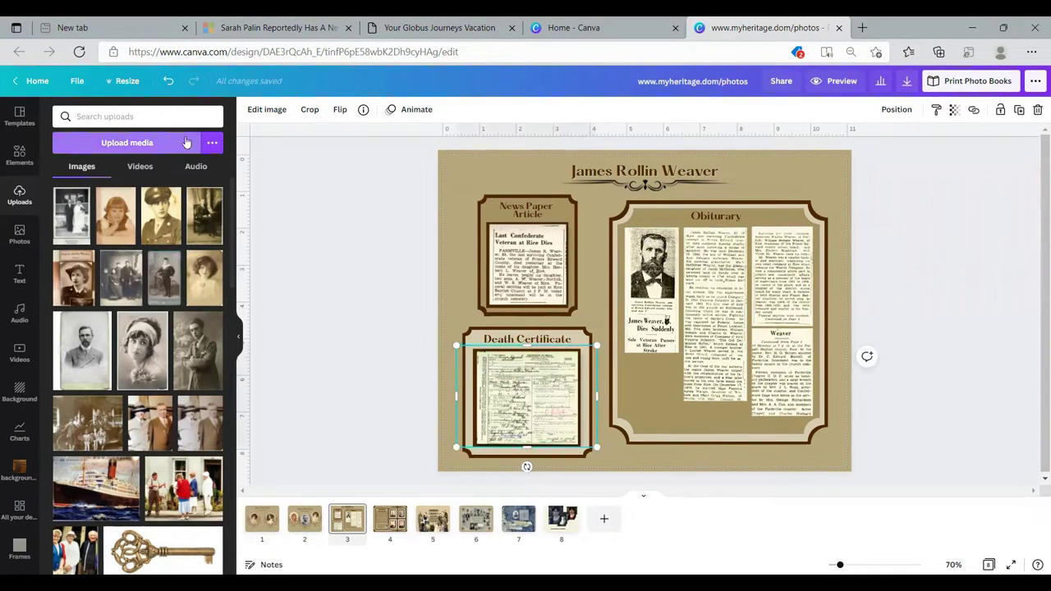
Step: Open page 4 and show the full set of photo filters for the upper-left brother's portrait
left_click(386, 520)
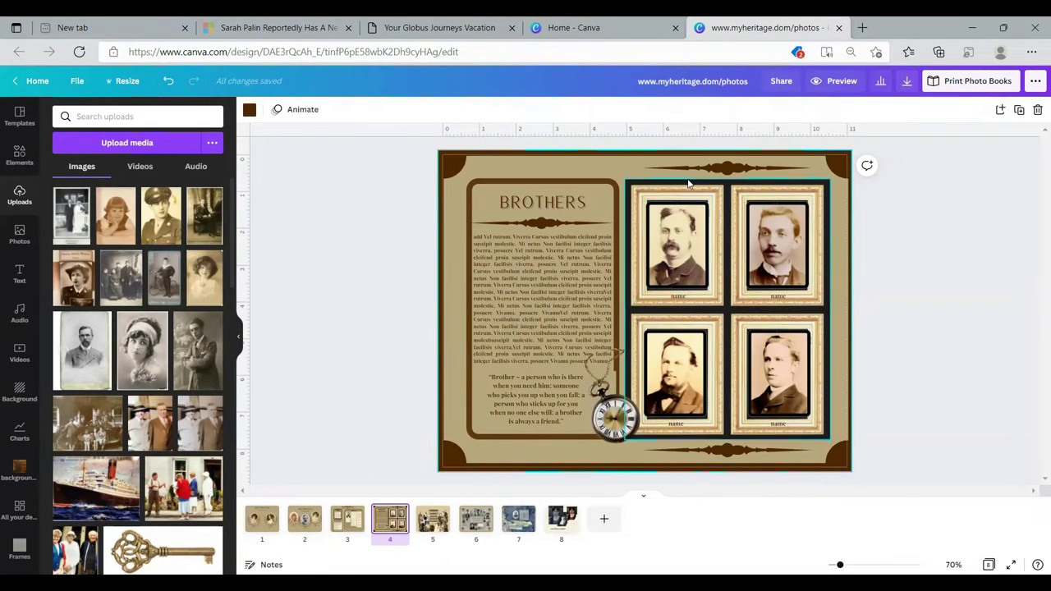
left_click(674, 239)
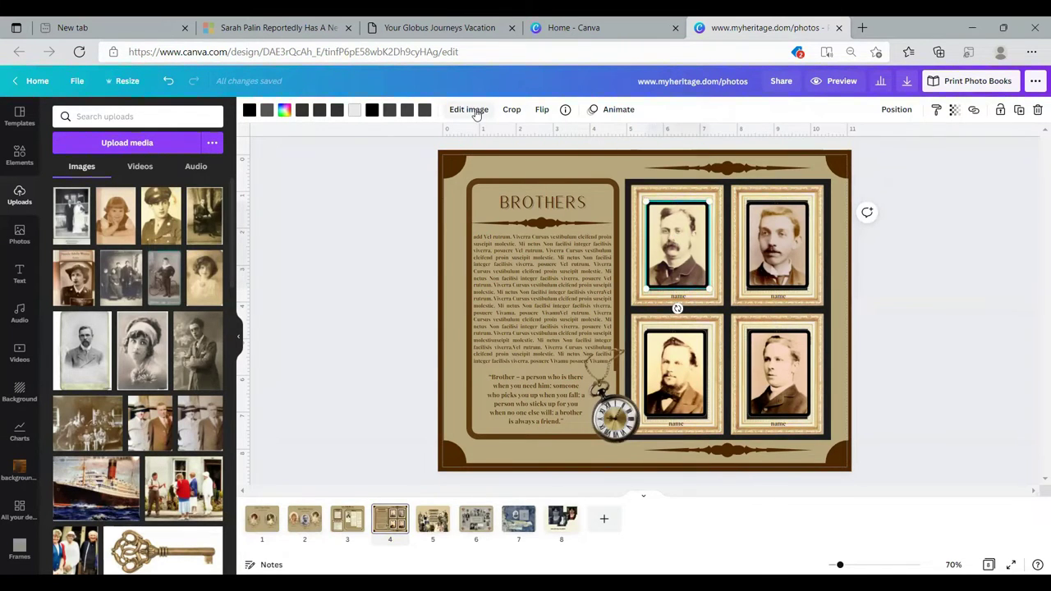
left_click(475, 112)
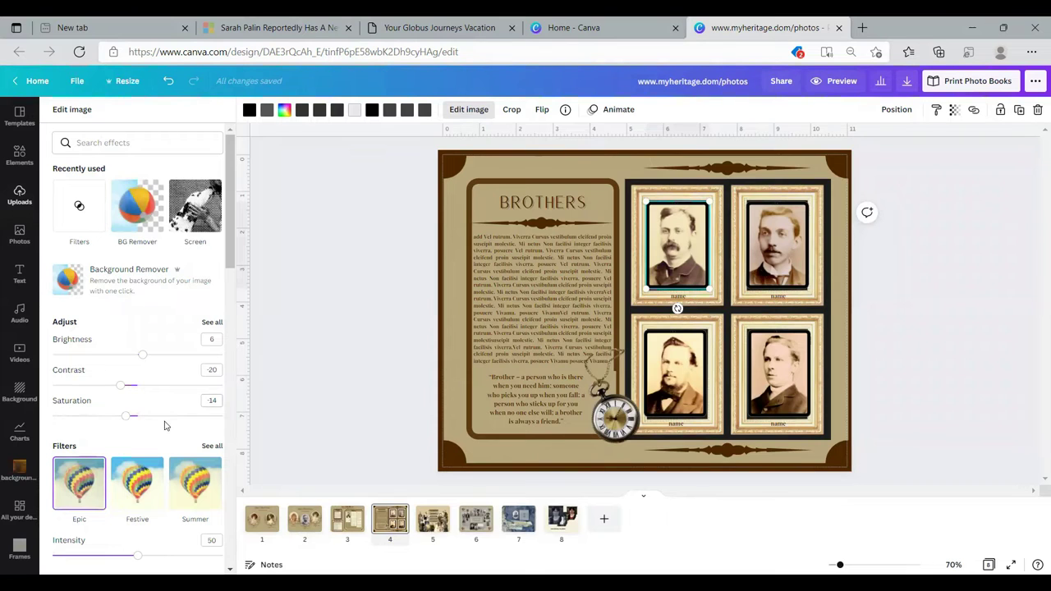
left_click(211, 446)
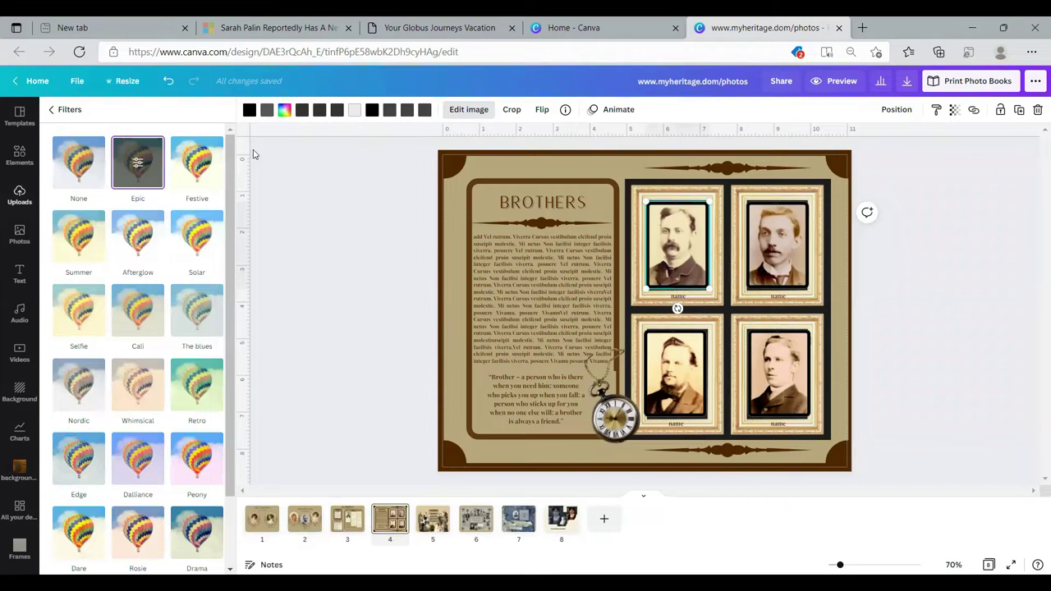
Step: Try the Festive, Solar, Afterglow, Summer, Selfie, Cali and The blues filters on the upper-left portrait
left_click(197, 164)
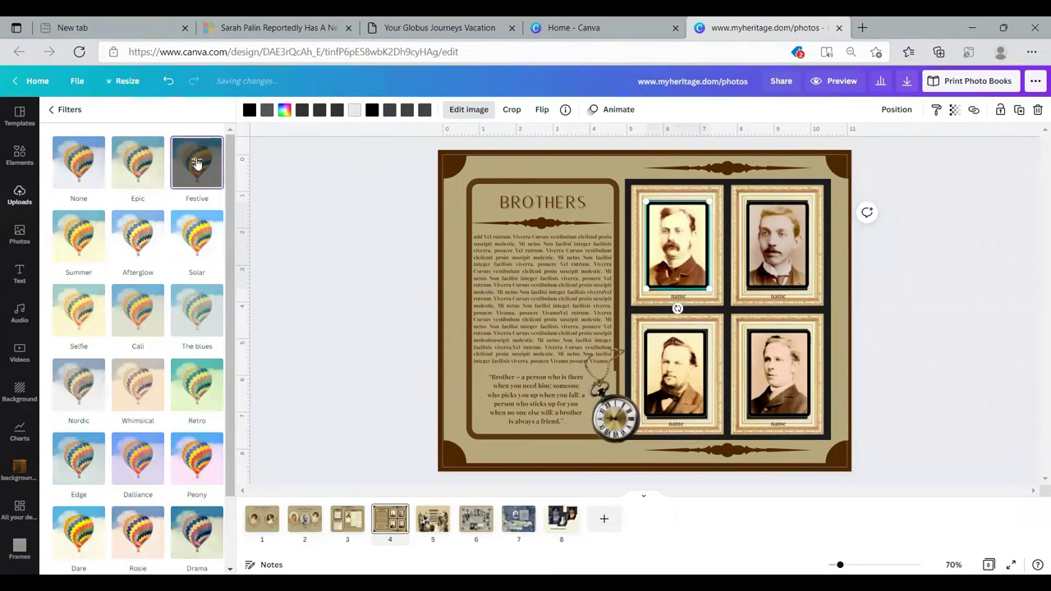
left_click(198, 236)
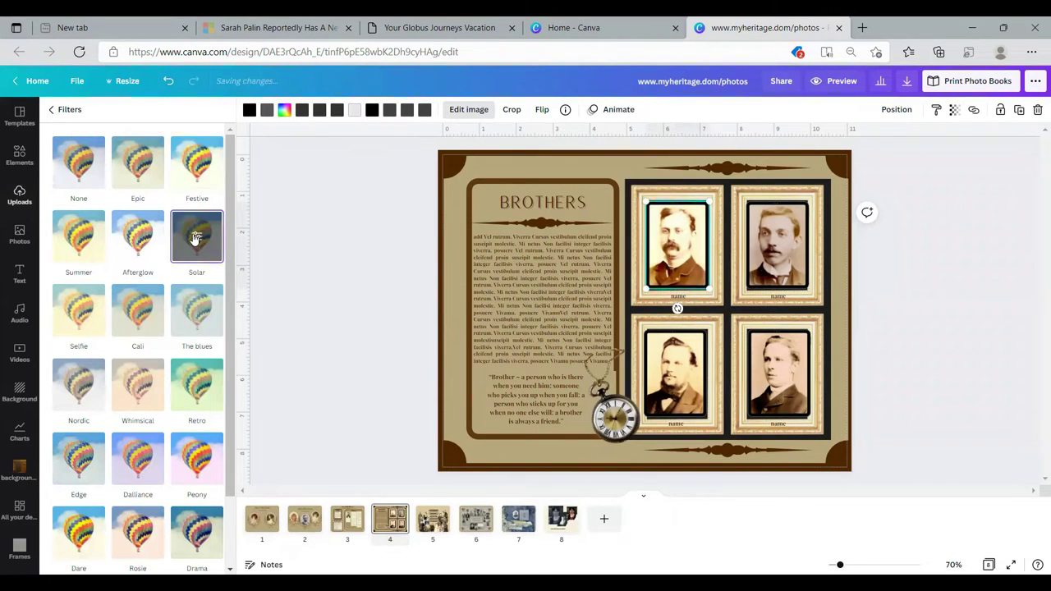
left_click(141, 235)
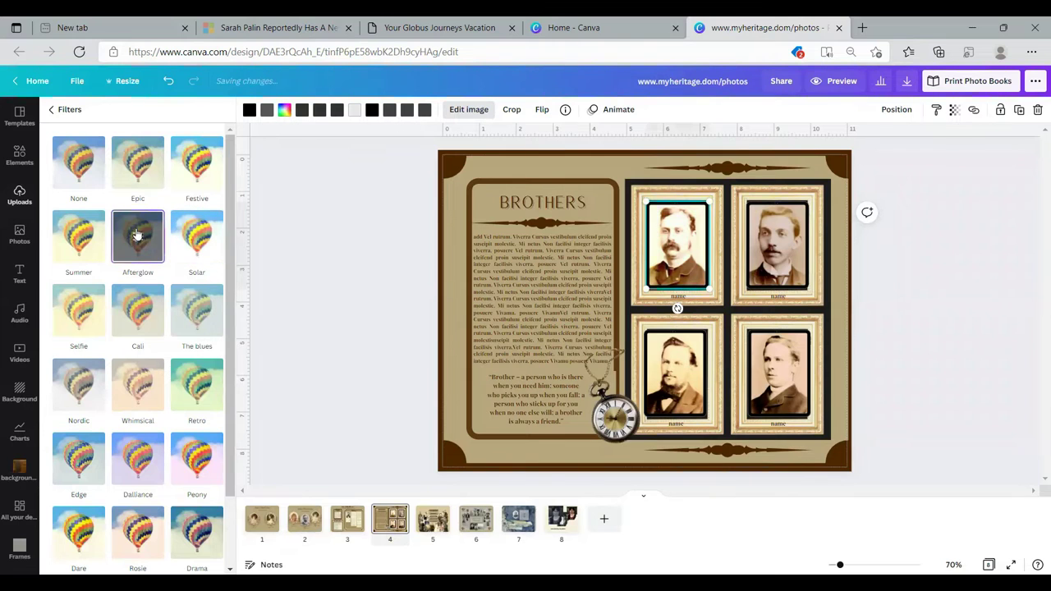
left_click(80, 234)
left_click(82, 313)
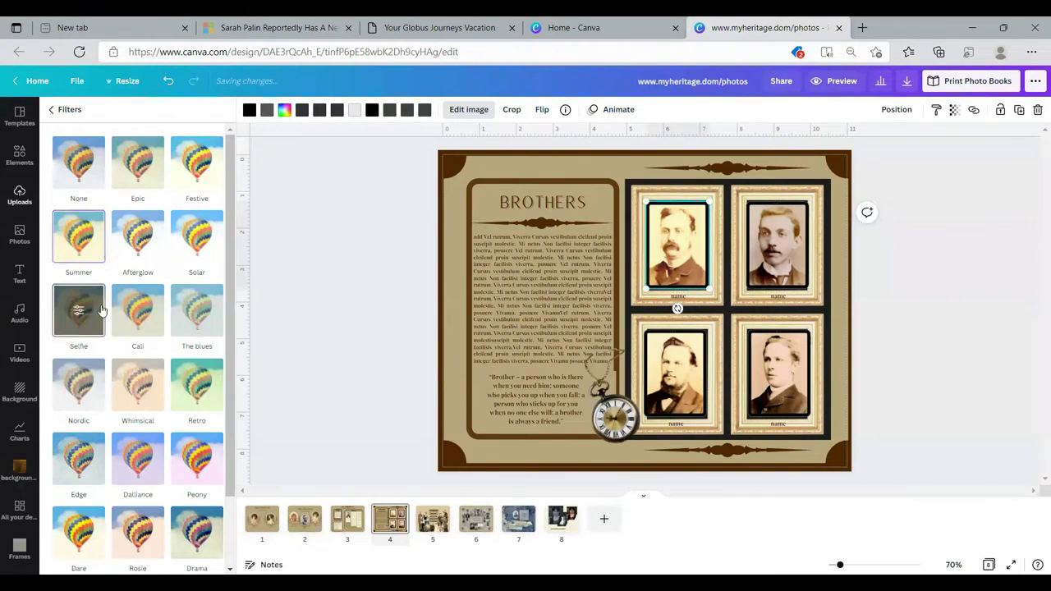
left_click(138, 309)
left_click(201, 308)
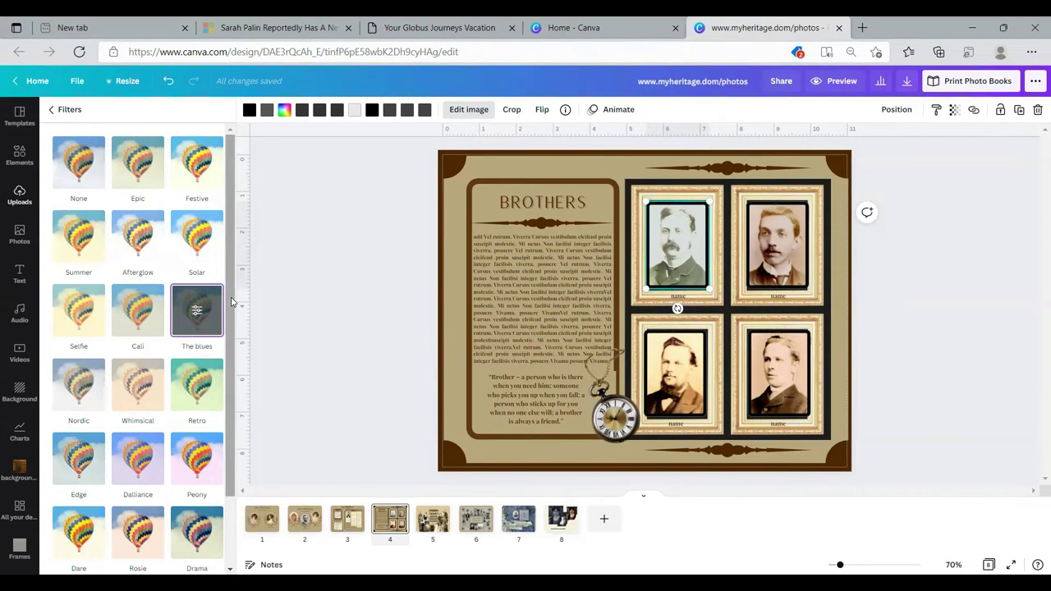
Step: Apply the Street filter to all four brothers' portraits on page 4
left_click_drag(232, 321, 225, 427)
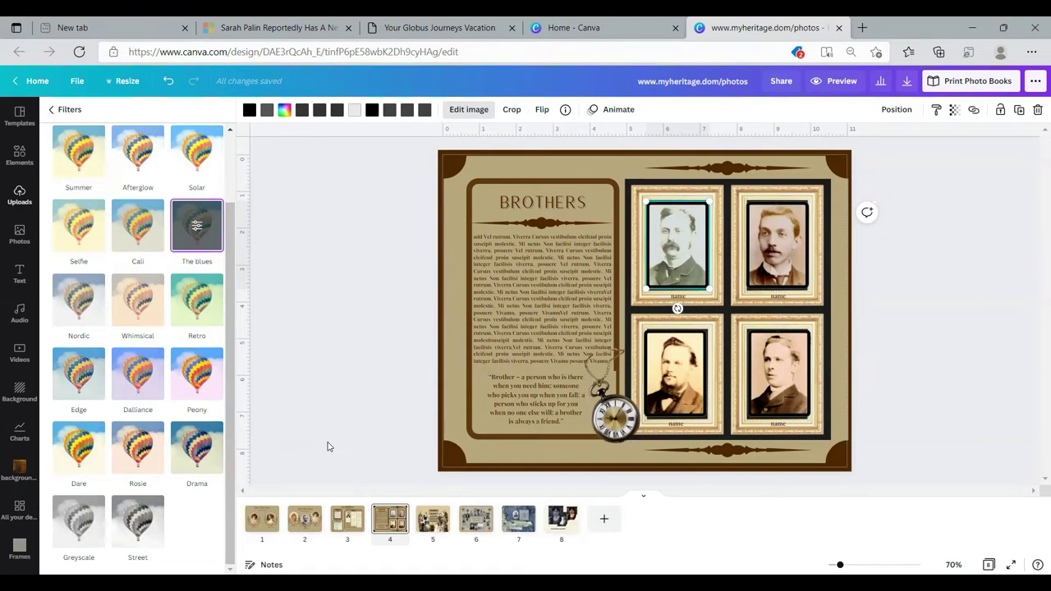
left_click(138, 522)
left_click(657, 382)
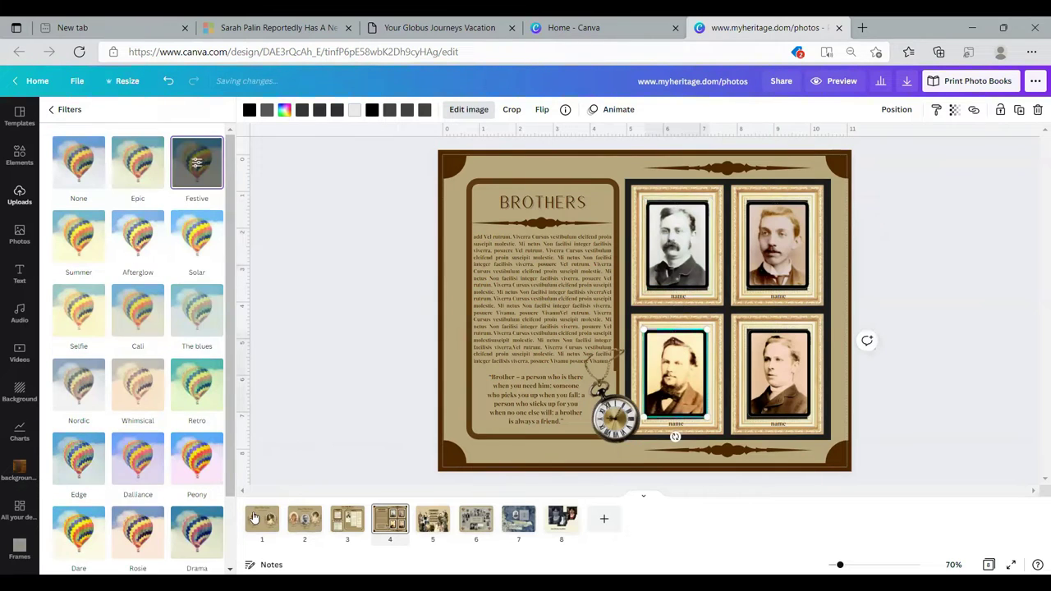
scroll(186, 522, "down", 2)
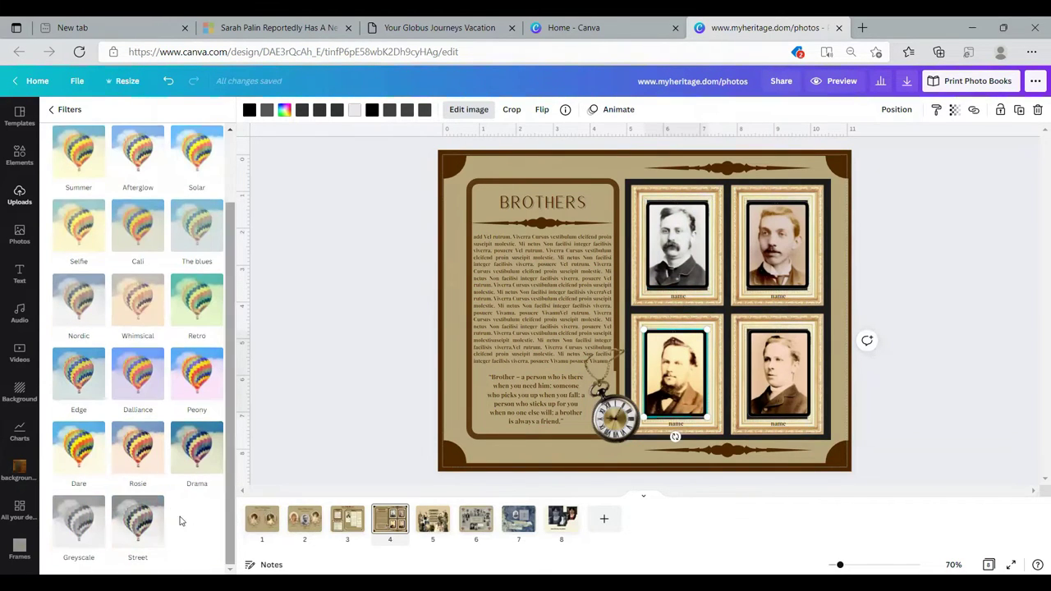
left_click(125, 527)
left_click(787, 244)
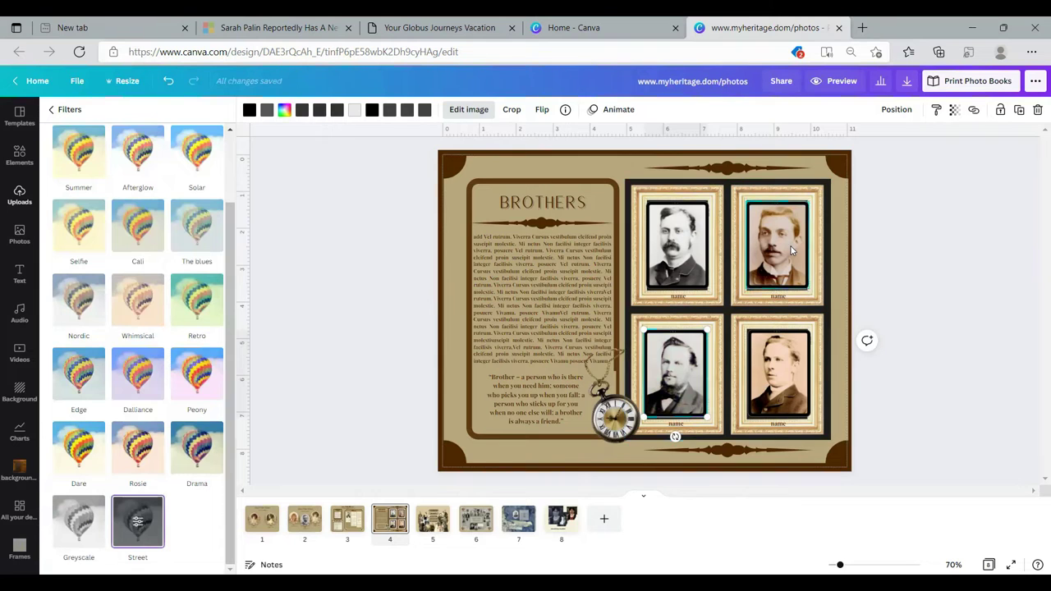
left_click(151, 521)
left_click(776, 376)
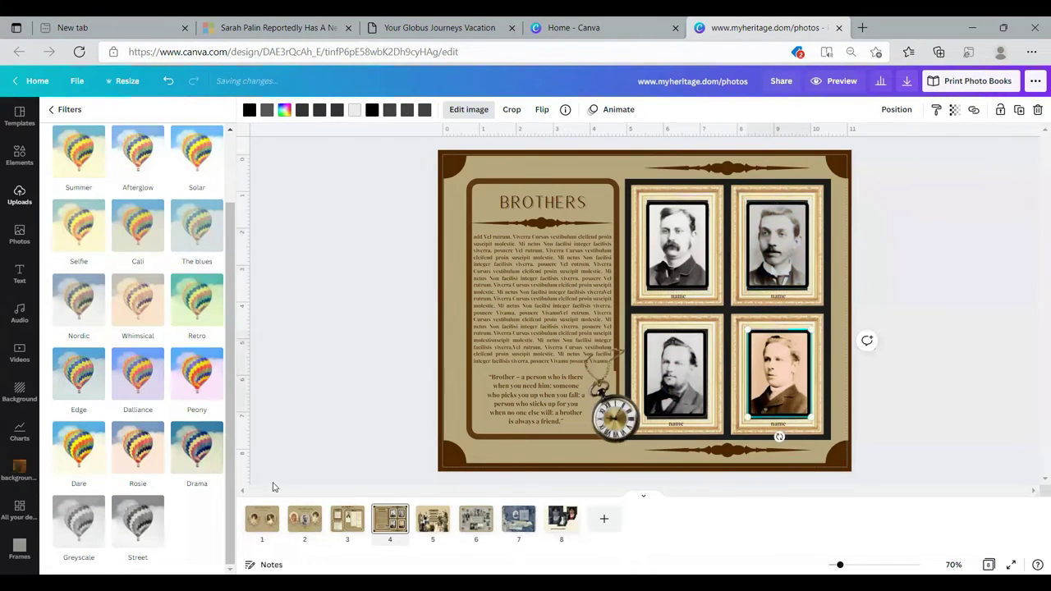
left_click(138, 521)
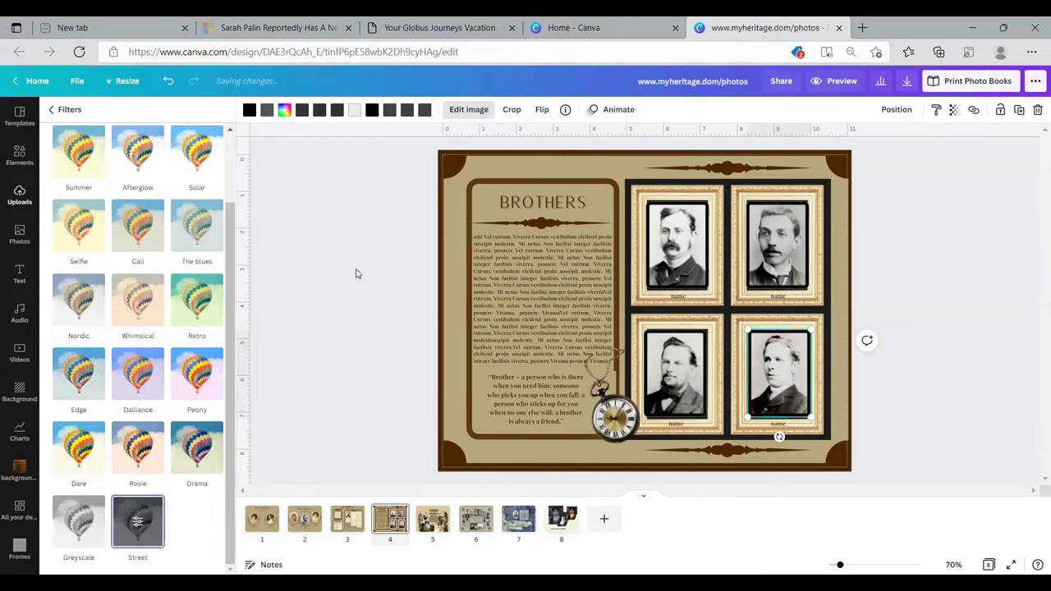
key("Escape")
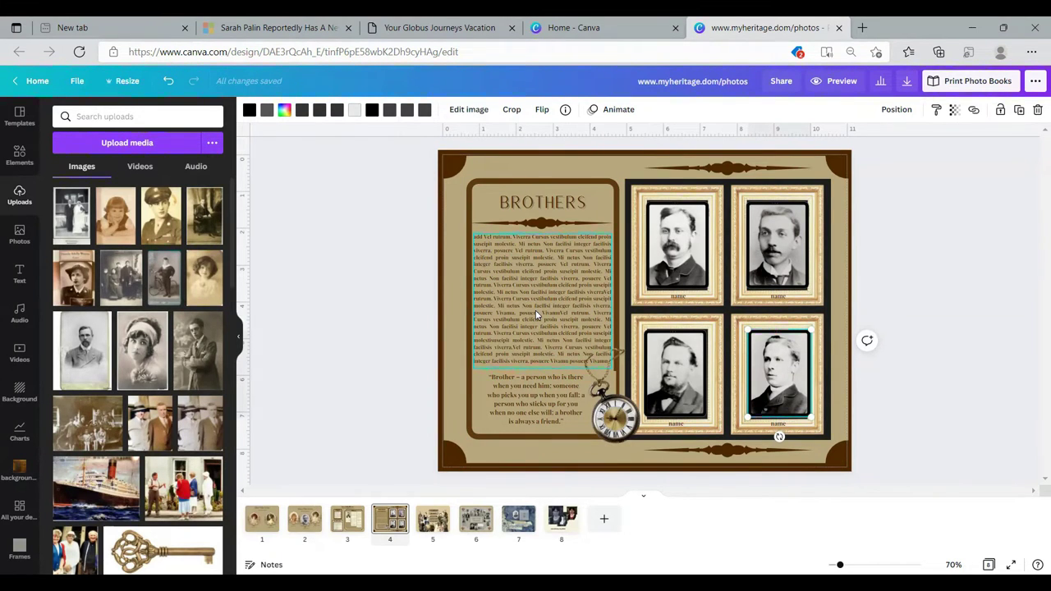
Step: Center the "Brother" quote under the body text and raise it slightly
mouse_move(538, 384)
left_mouse_down()
mouse_move(258, 449)
mouse_move(440, 428)
mouse_move(521, 384)
mouse_move(544, 385)
left_mouse_up()
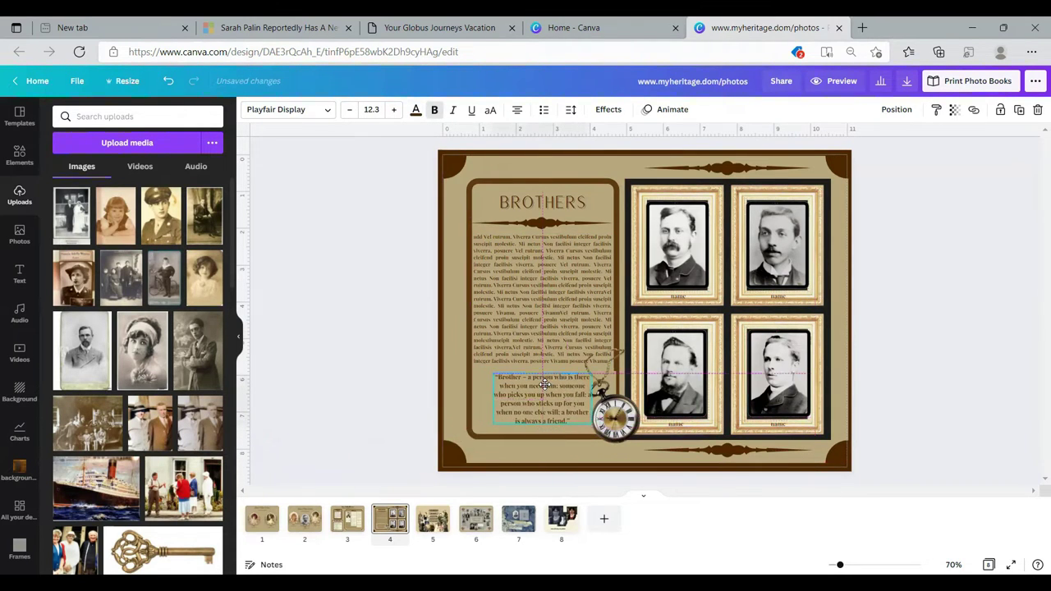
left_click_drag(545, 382, 546, 382)
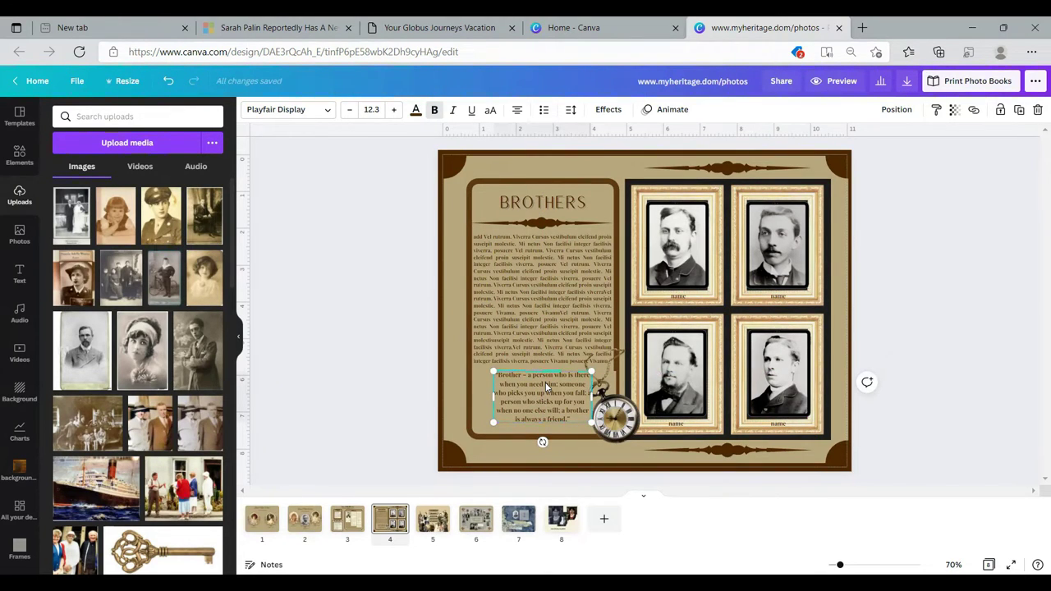
left_click(585, 453)
Step: Select the pocket watch image on page 4 and view the stock photo library
left_click(616, 431)
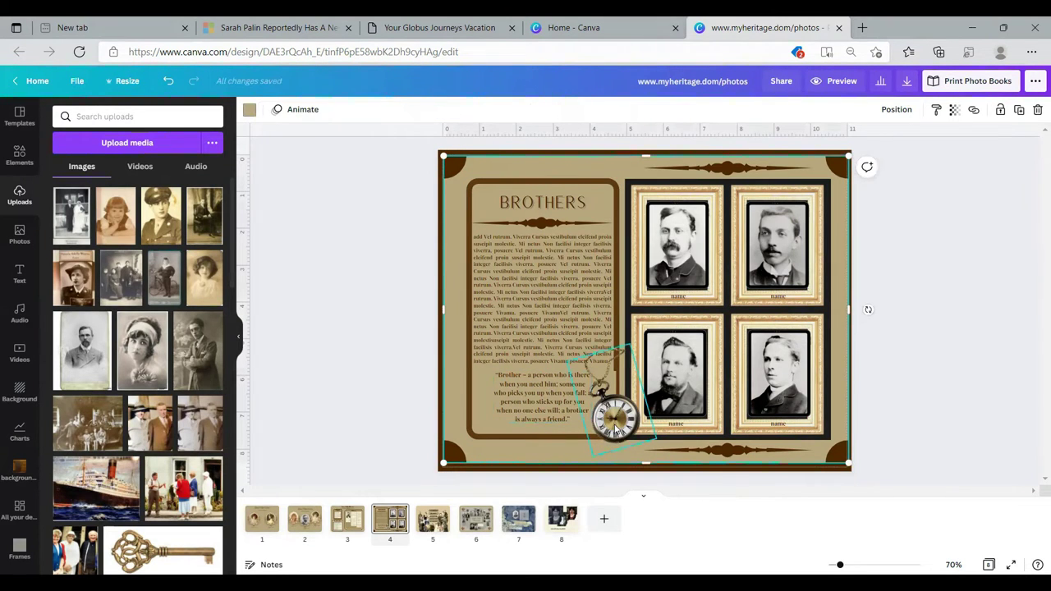
left_click_drag(616, 430, 614, 421)
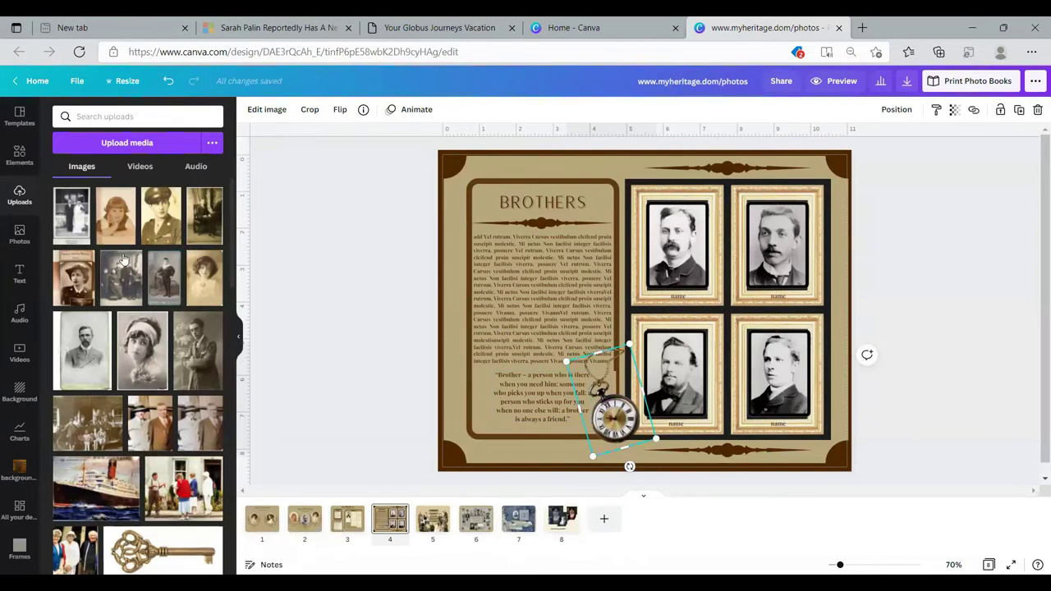
left_click(19, 233)
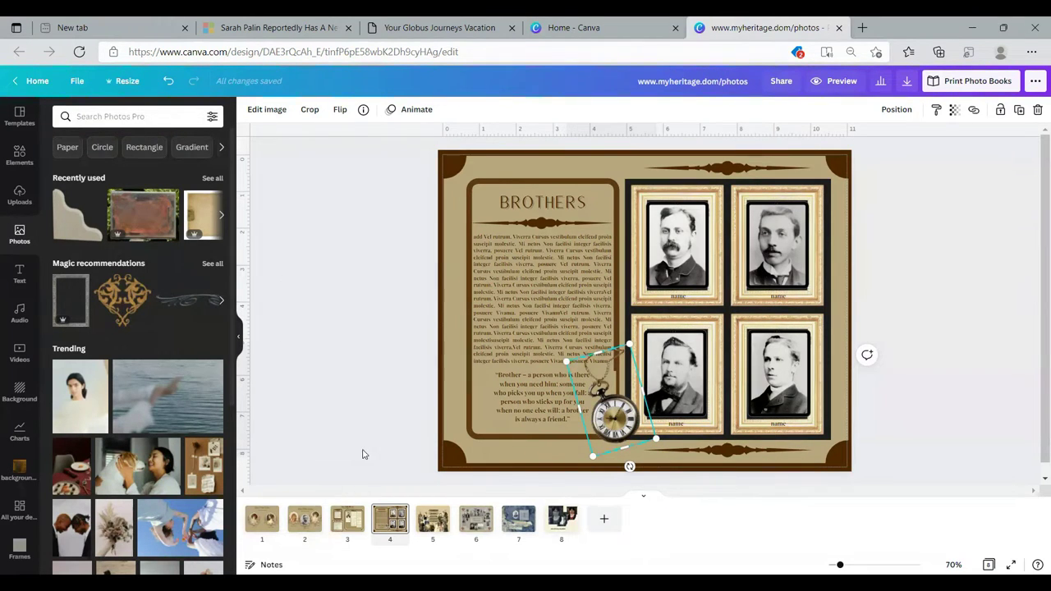
Step: Add the uploaded portrait of the uniformed soldier to page 5 and move it up over the poem
left_click(435, 532)
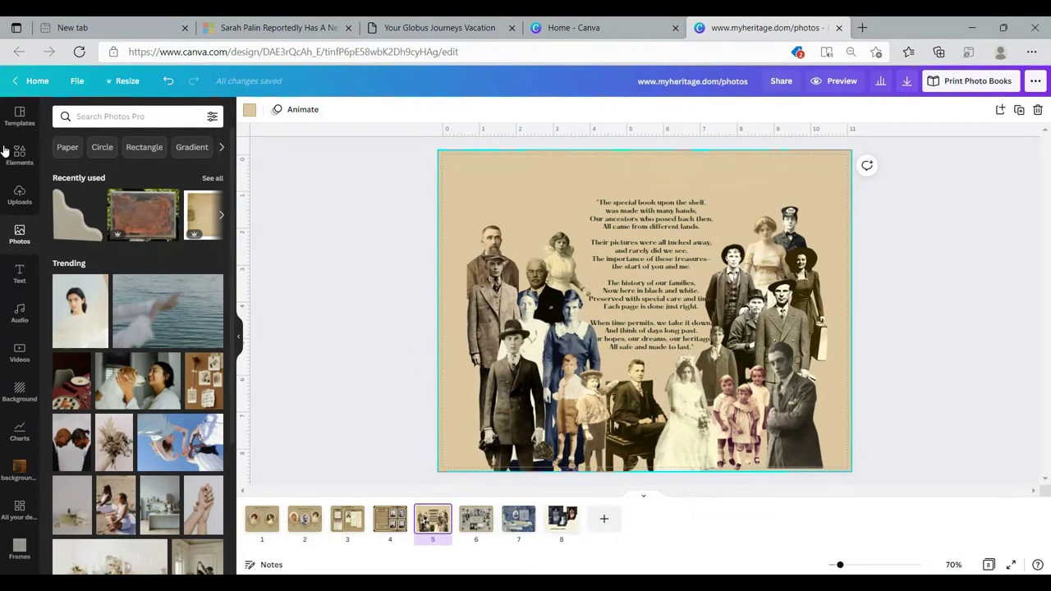
left_click(11, 197)
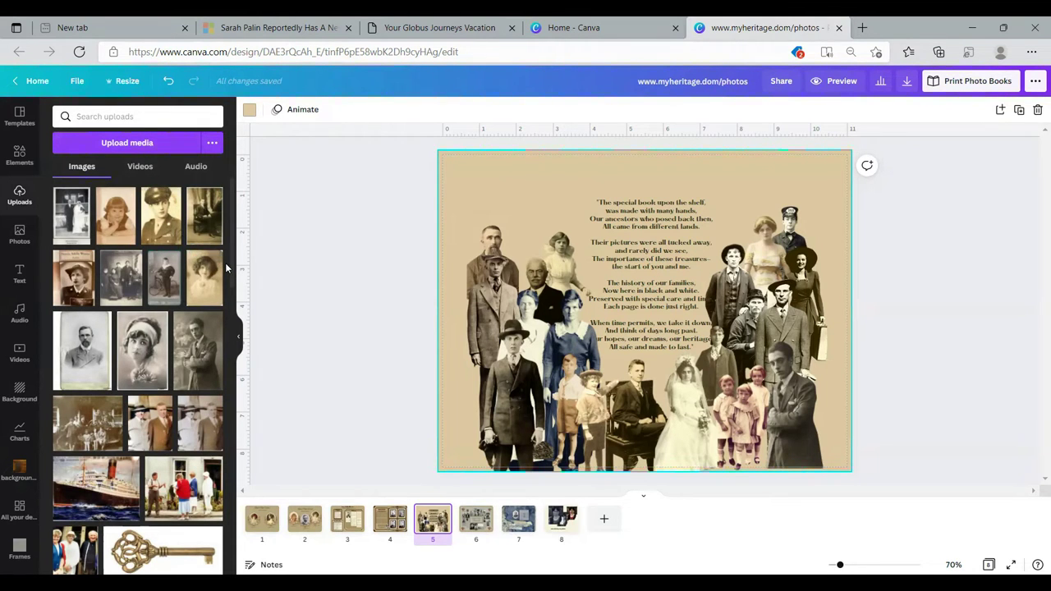
left_click(164, 218)
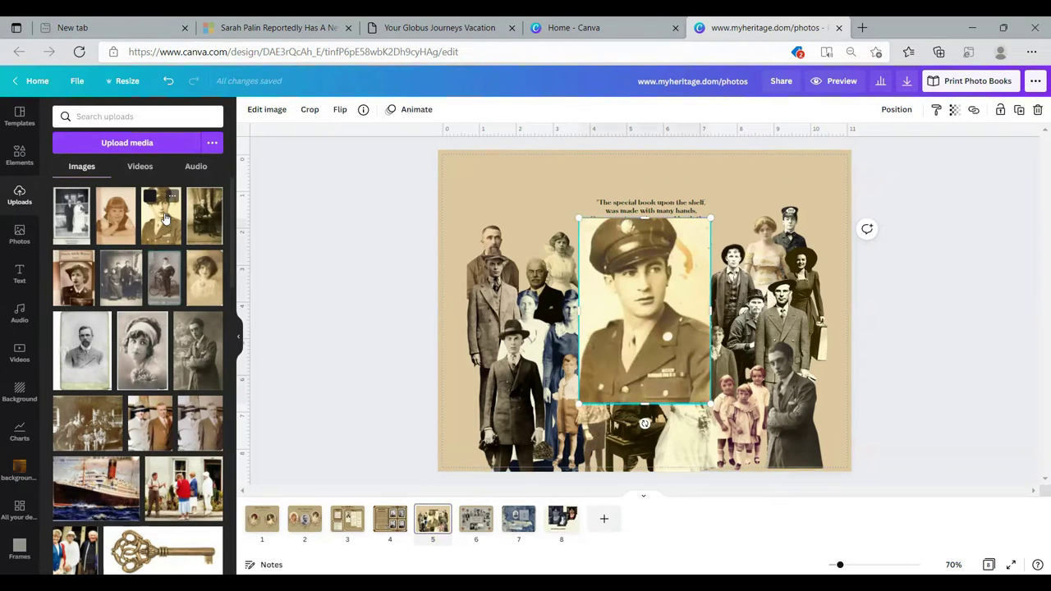
left_click_drag(646, 300, 654, 247)
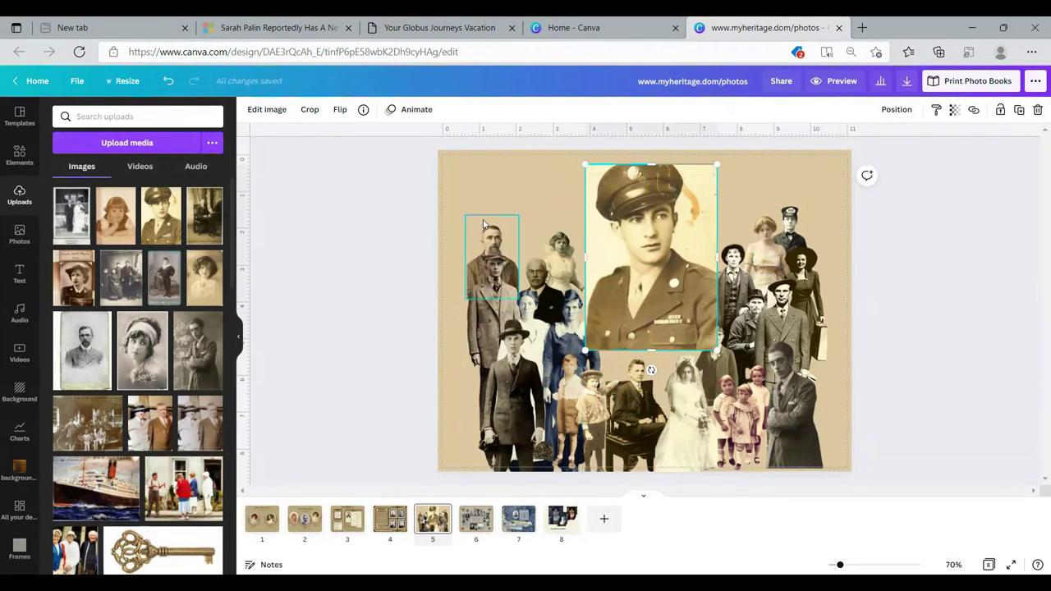
Step: Remove the soldier photo's background, then shrink the cutout and place it between the bearded man and the woman in the left-hand group
left_click(271, 109)
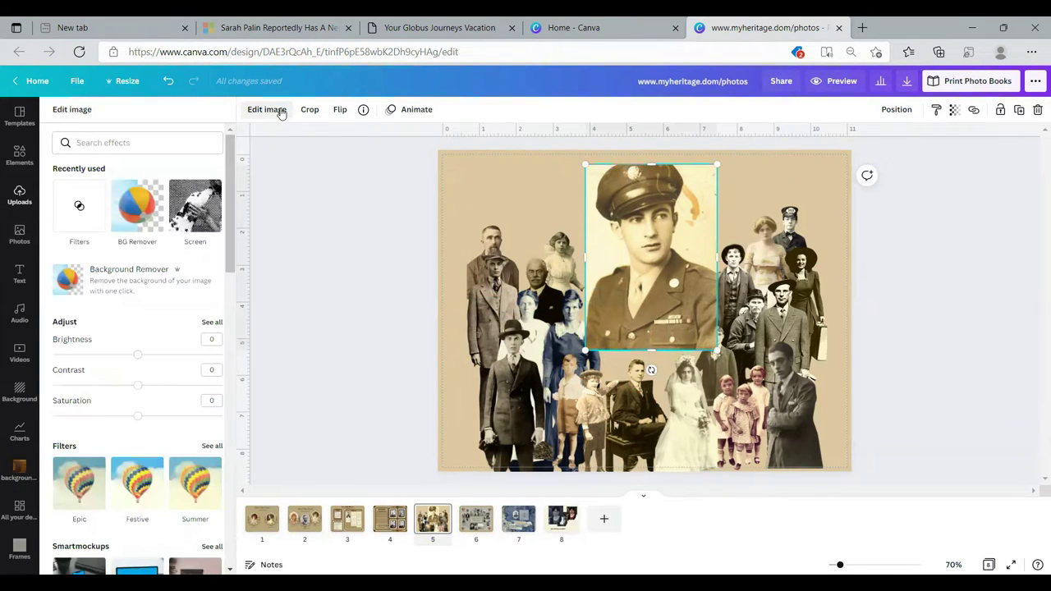
left_click(138, 206)
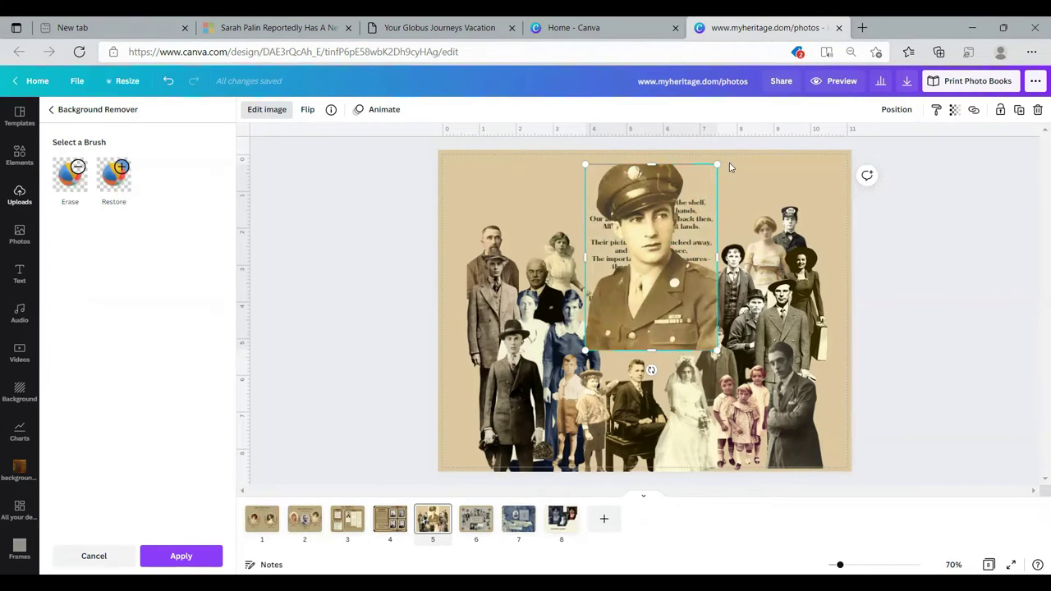
left_click_drag(717, 165, 622, 267)
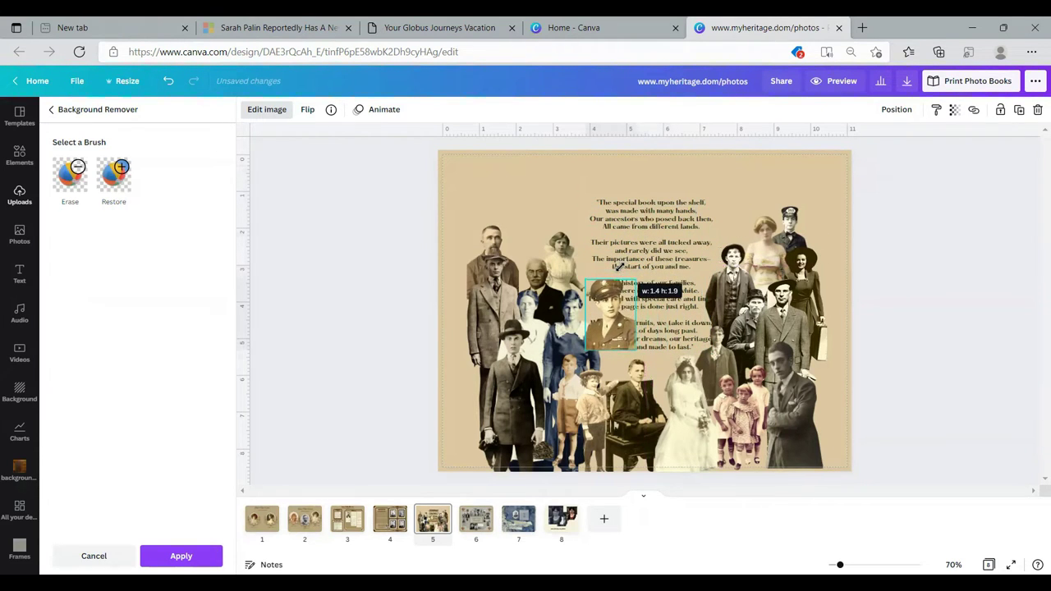
left_click_drag(606, 324, 519, 261)
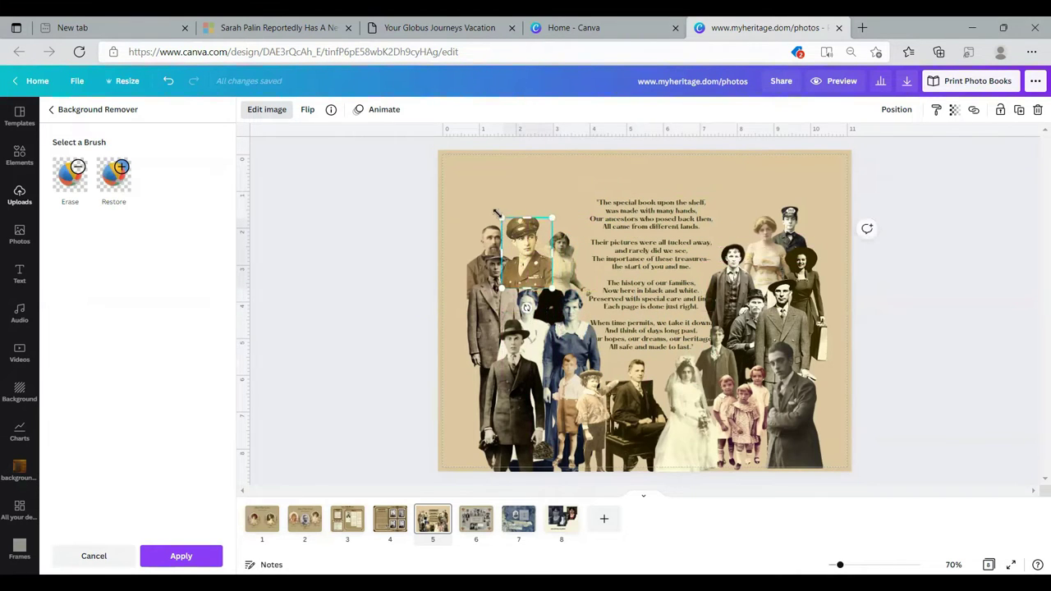
left_click_drag(497, 214, 507, 221)
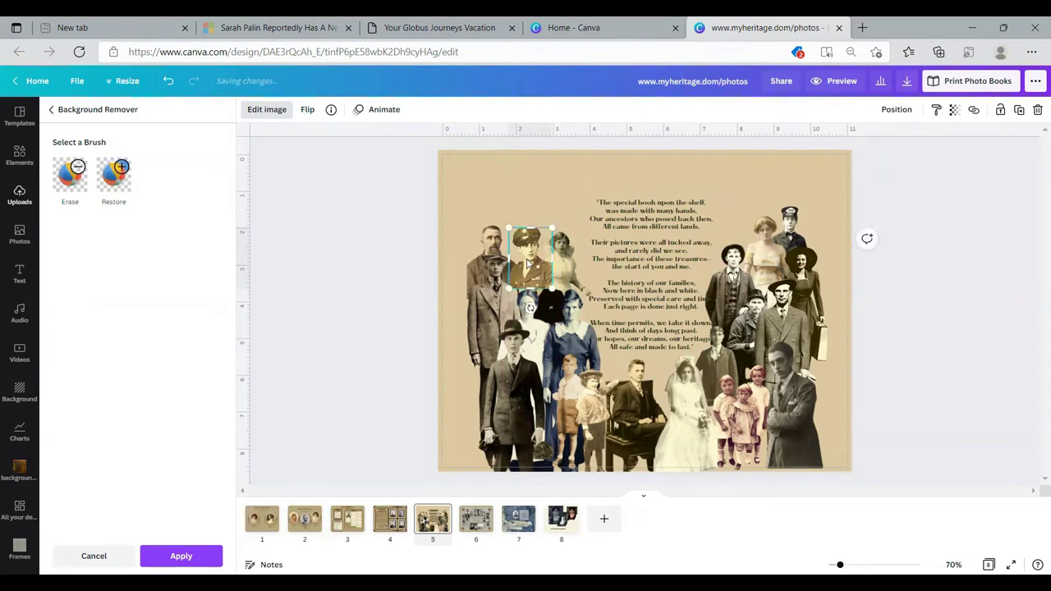
left_click_drag(534, 270, 533, 263)
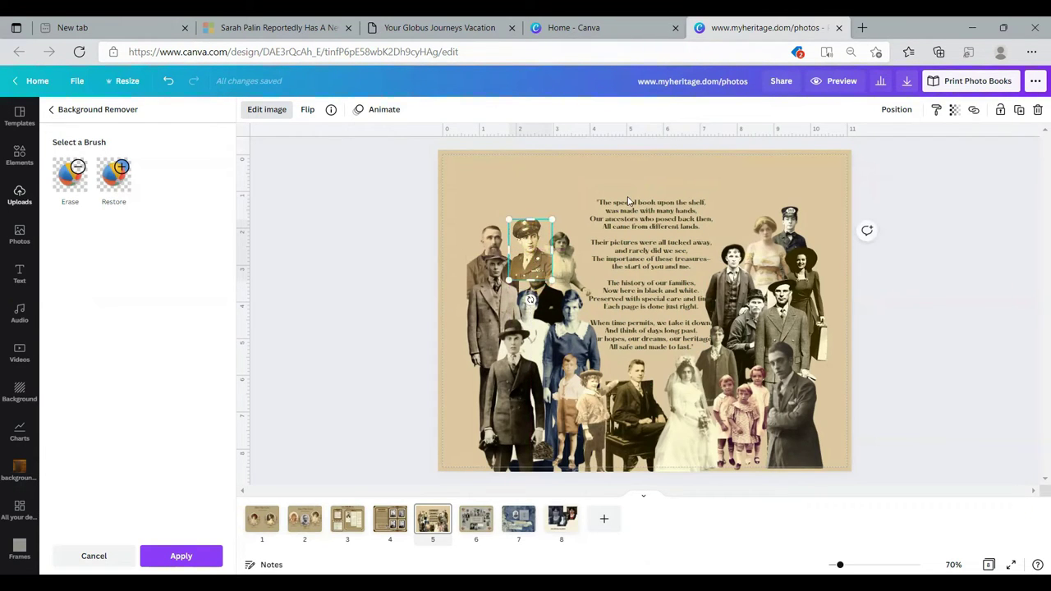
Step: Send the soldier cutout two layers backward so he stands behind the older man in the dark suit
key("Escape")
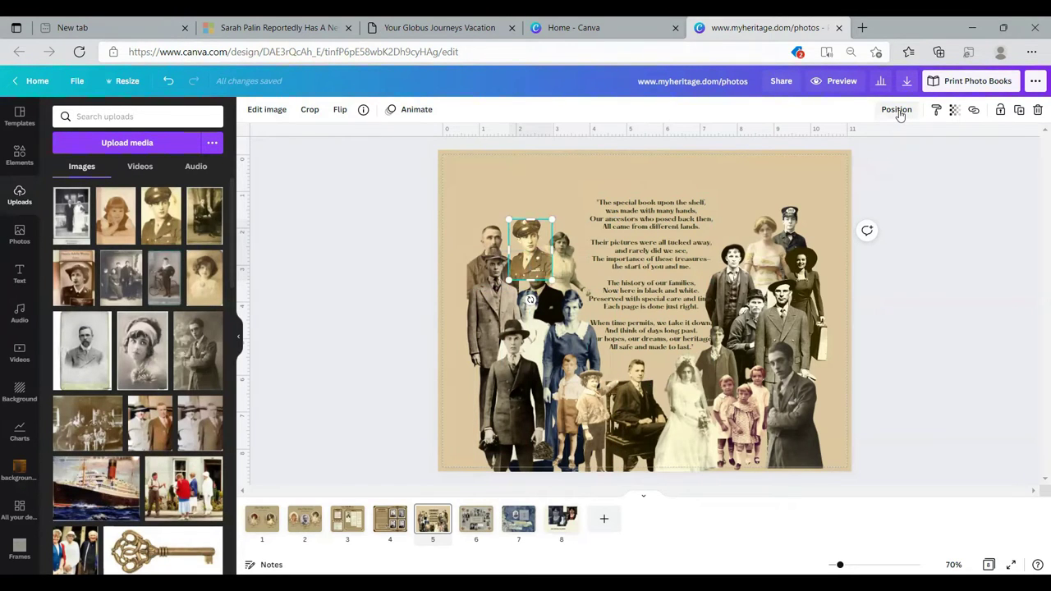
left_click(897, 111)
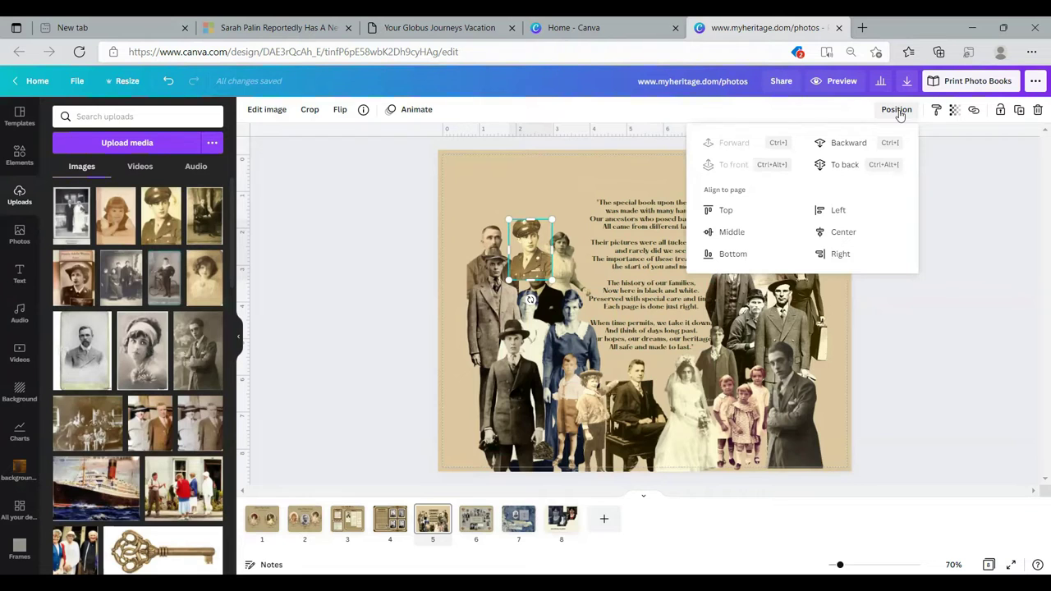
left_click(846, 144)
left_click(846, 144)
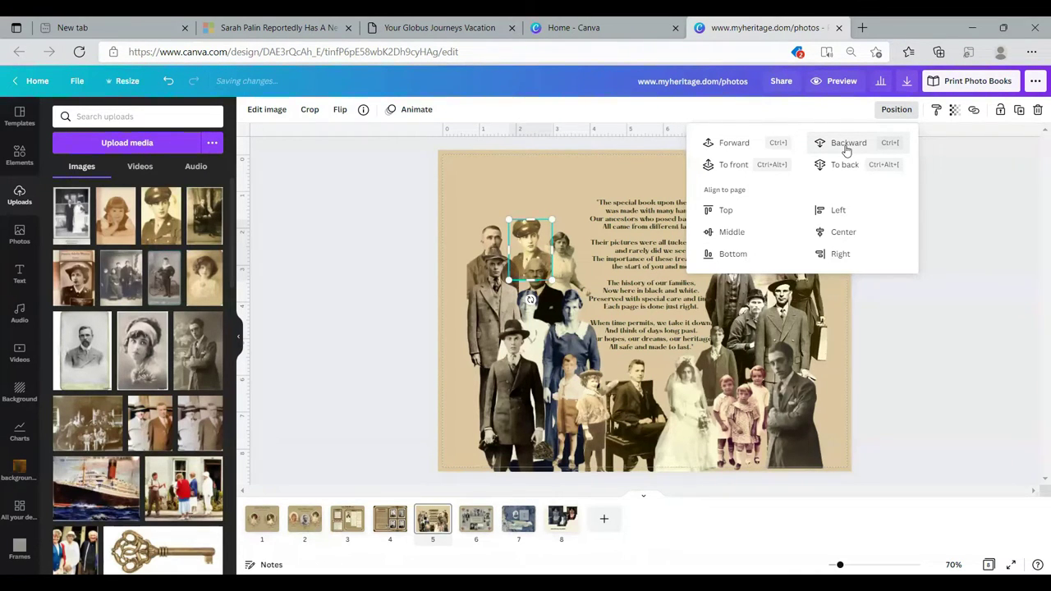
left_click(963, 185)
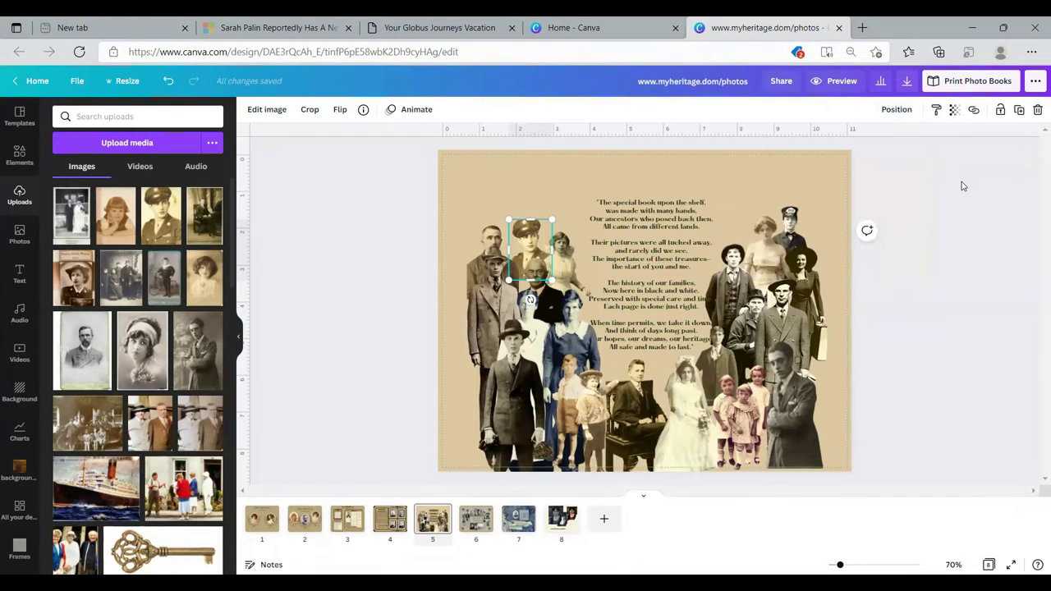
left_click(964, 186)
left_click(544, 212)
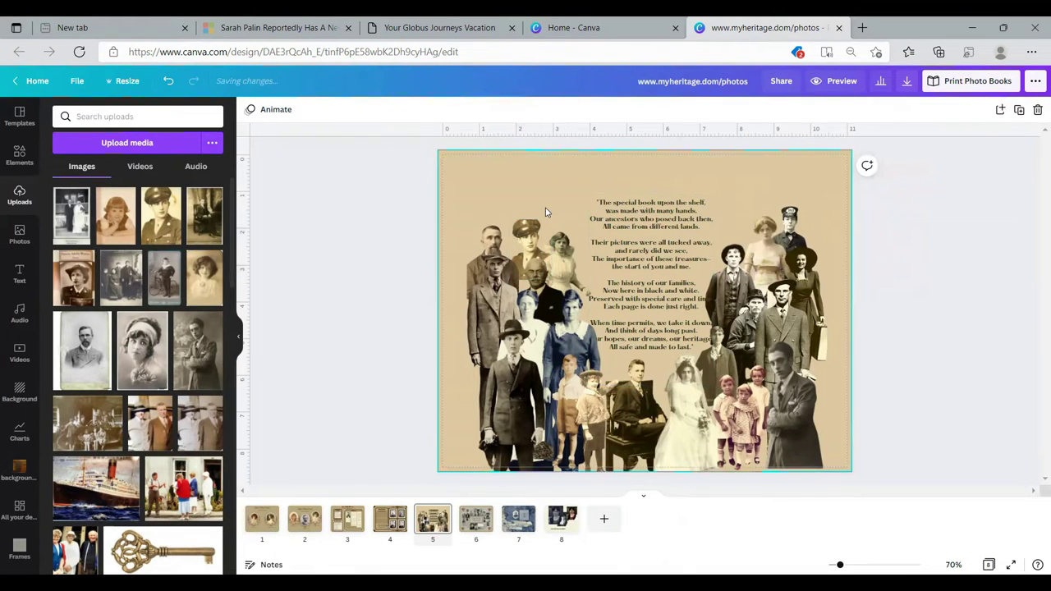
Step: Nudge the soldier cutout and the woman beside him slightly down and to the left within the left-hand group
left_click(523, 236)
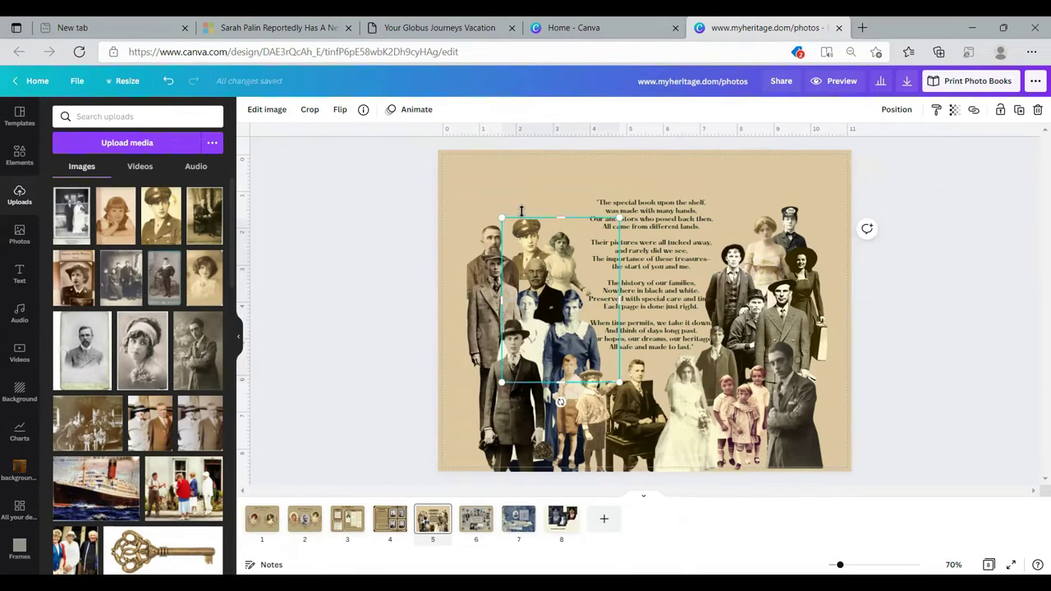
left_click(524, 212)
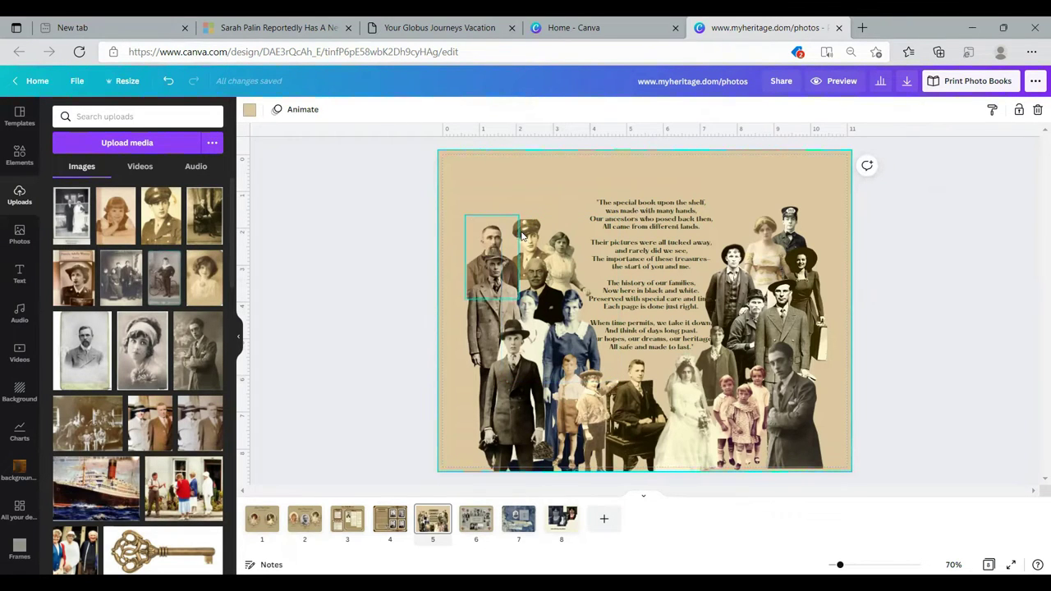
left_click_drag(526, 236, 531, 257)
left_click(570, 246)
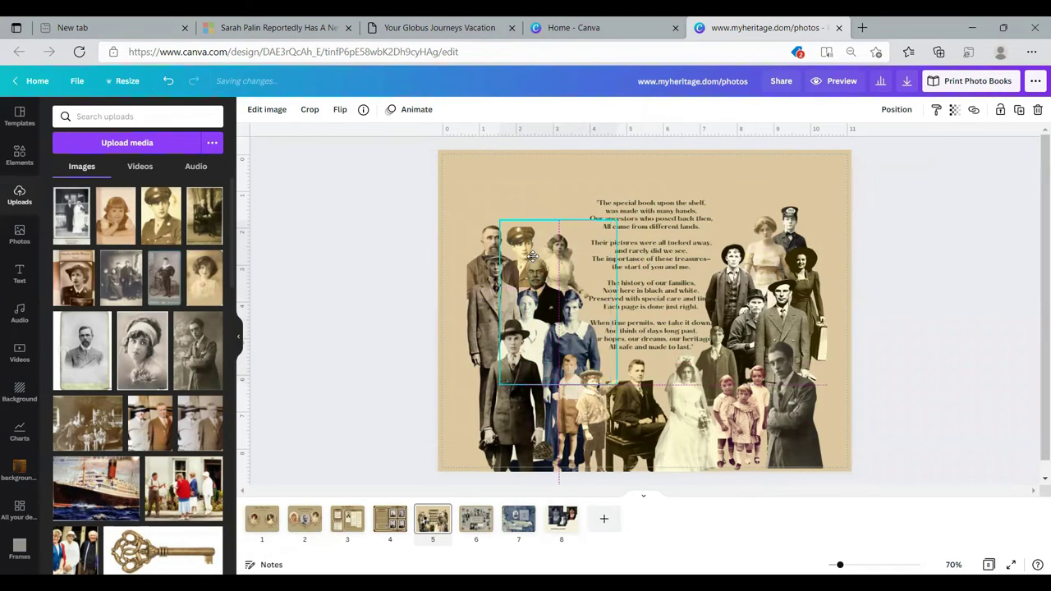
left_click(405, 356)
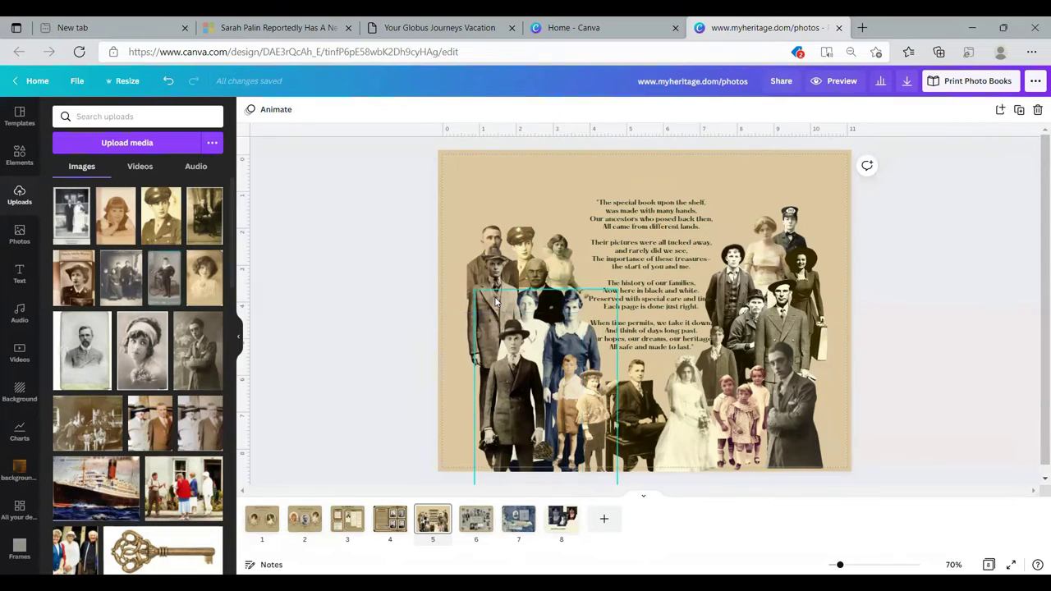
Step: Spread out the left-hand group by moving the standing man in the cap and the two-women cutout left, away from the poem
left_click_drag(493, 281, 474, 279)
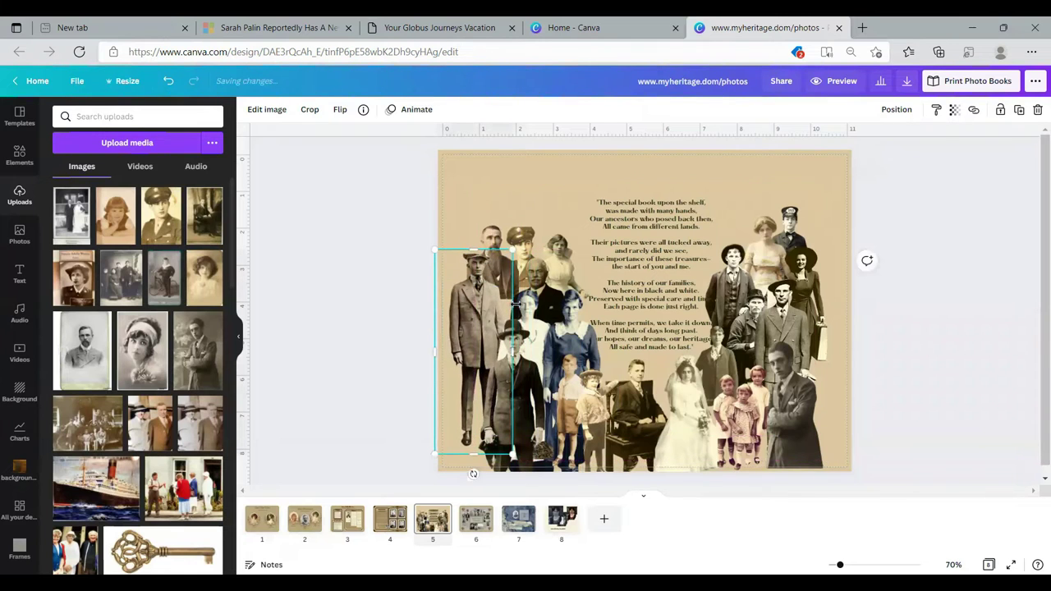
left_click_drag(527, 307, 510, 293)
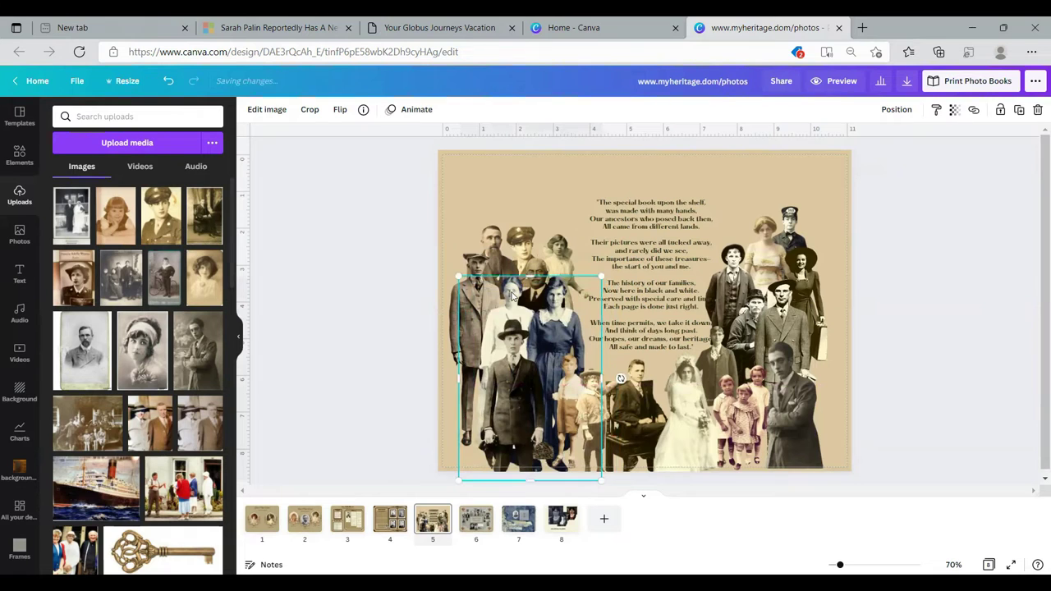
left_click(785, 190)
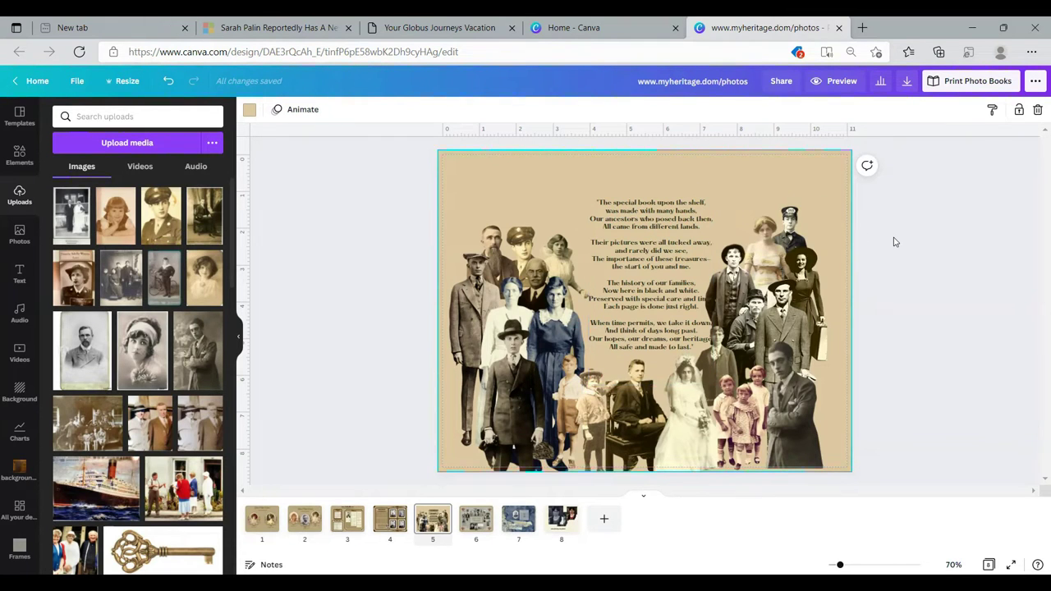
left_click(892, 320)
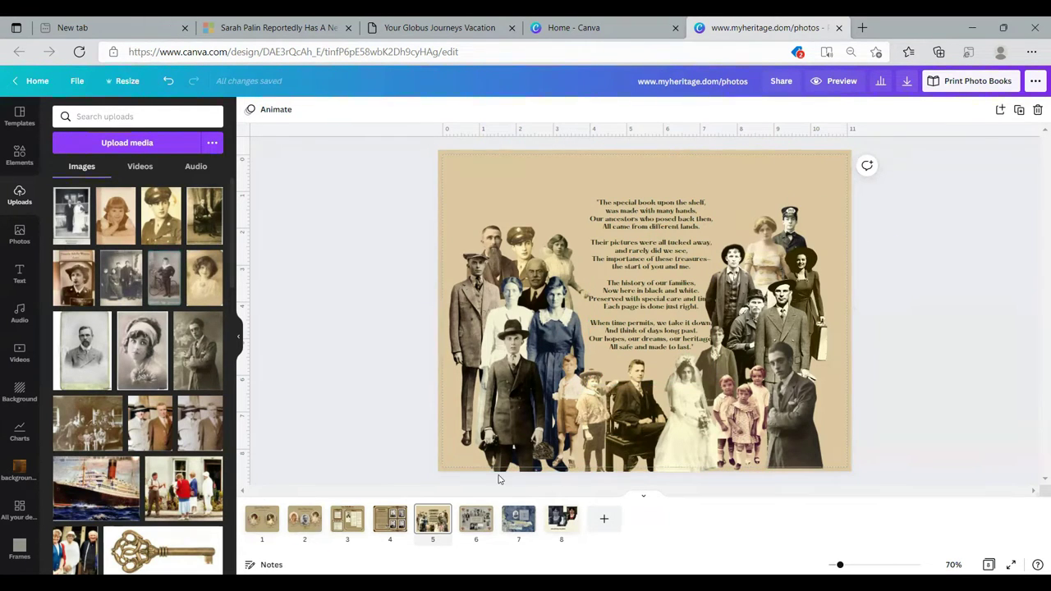
Step: View page 6, then go to page 7 and move the biography text block right, off the medal image
left_click(479, 526)
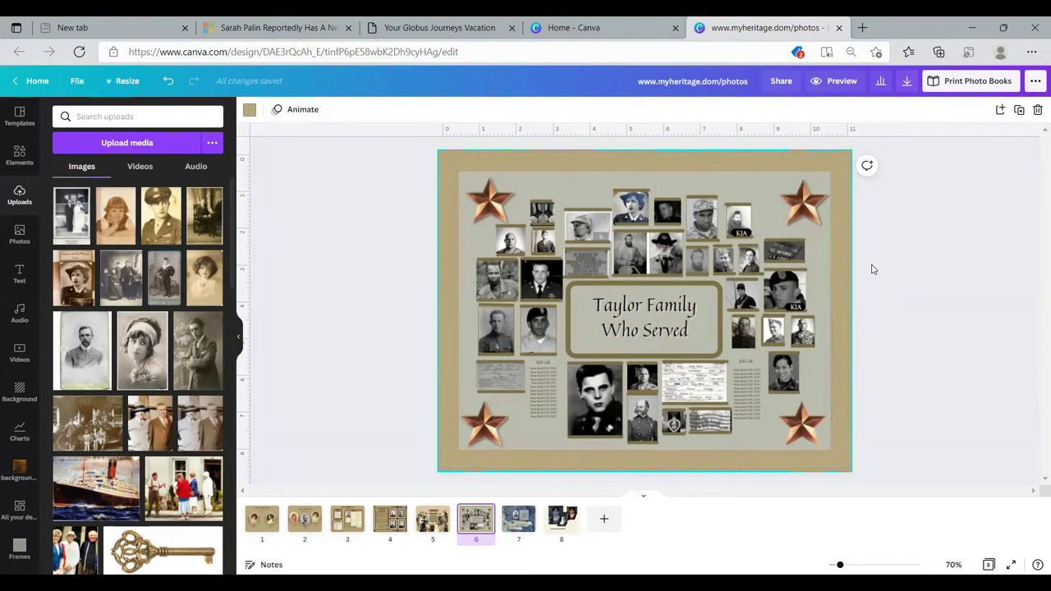
left_click(520, 525)
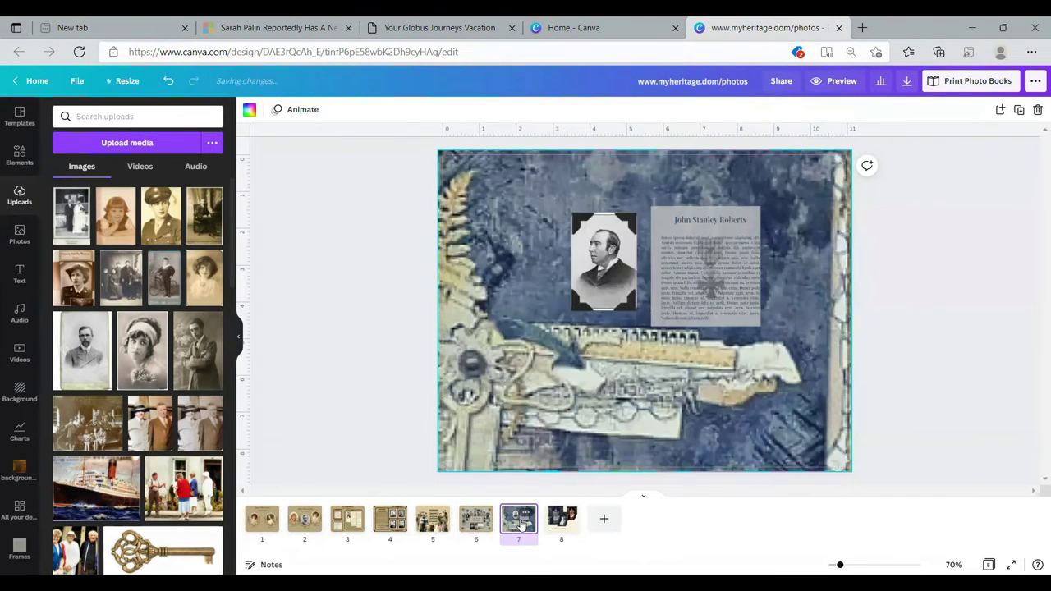
left_click(711, 302)
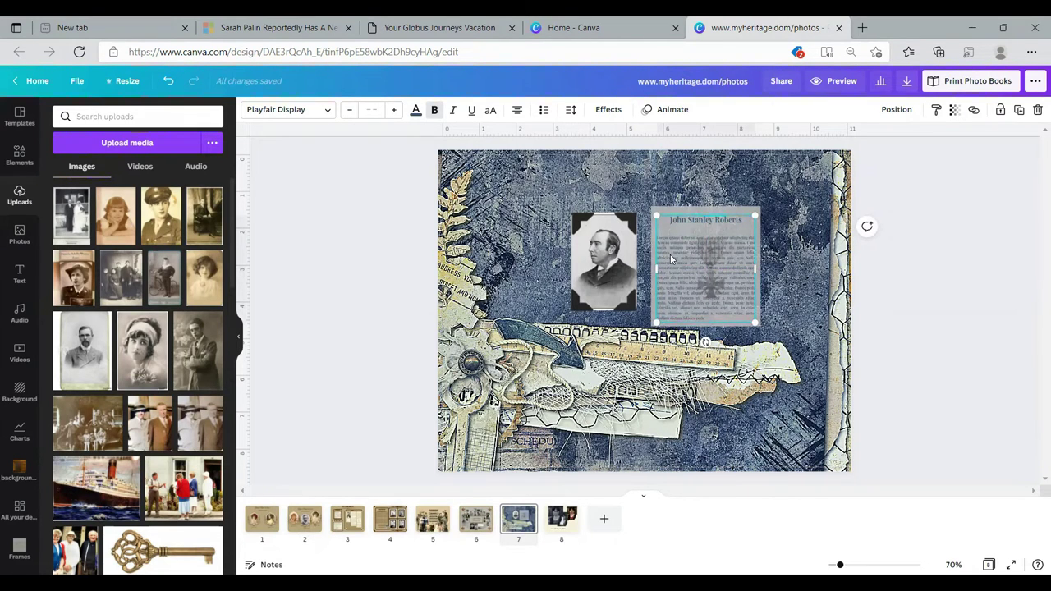
left_click_drag(678, 253, 760, 239)
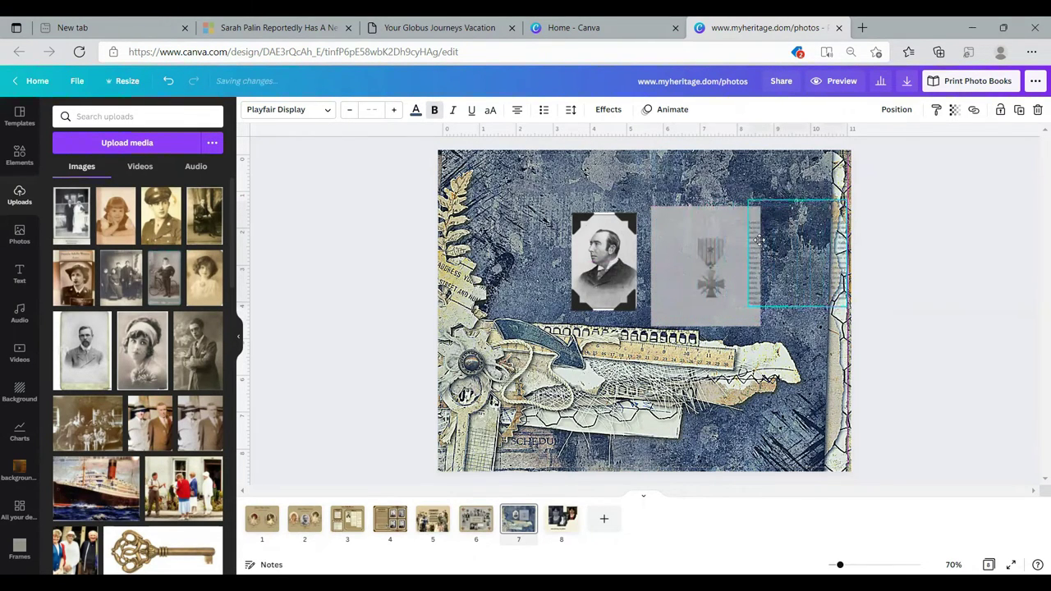
Step: Try the medal image's transparency at 100, lower it to a faint setting, and move the biography text back over the medal
left_click(713, 259)
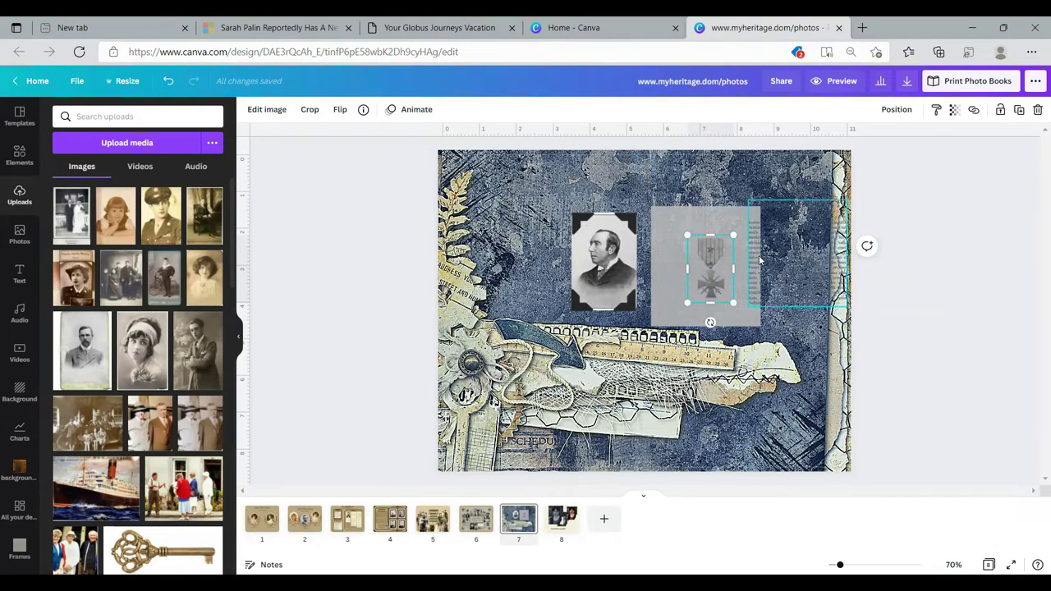
left_click(955, 112)
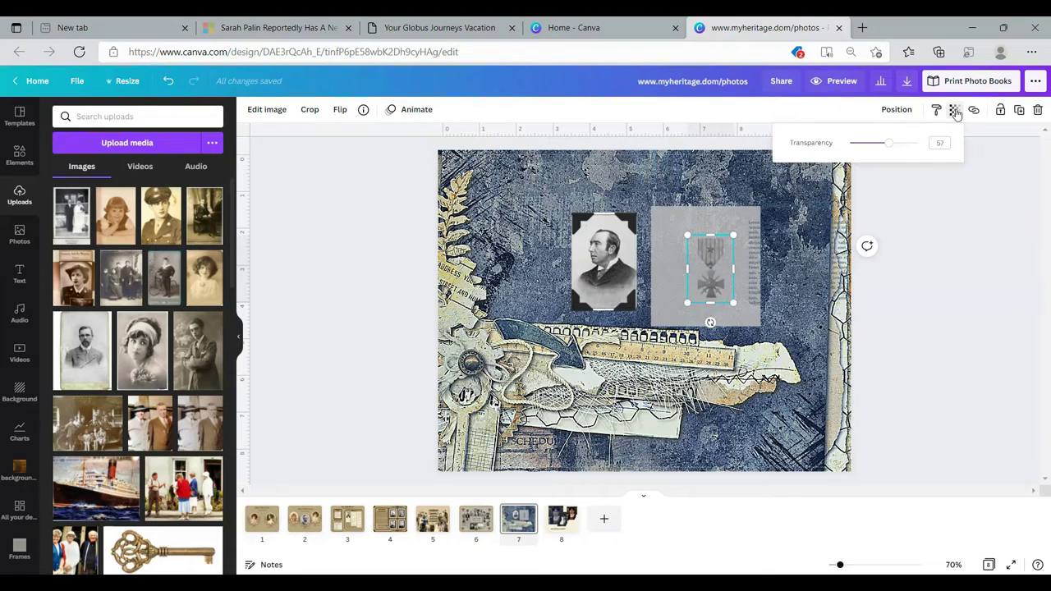
left_click_drag(889, 143, 928, 146)
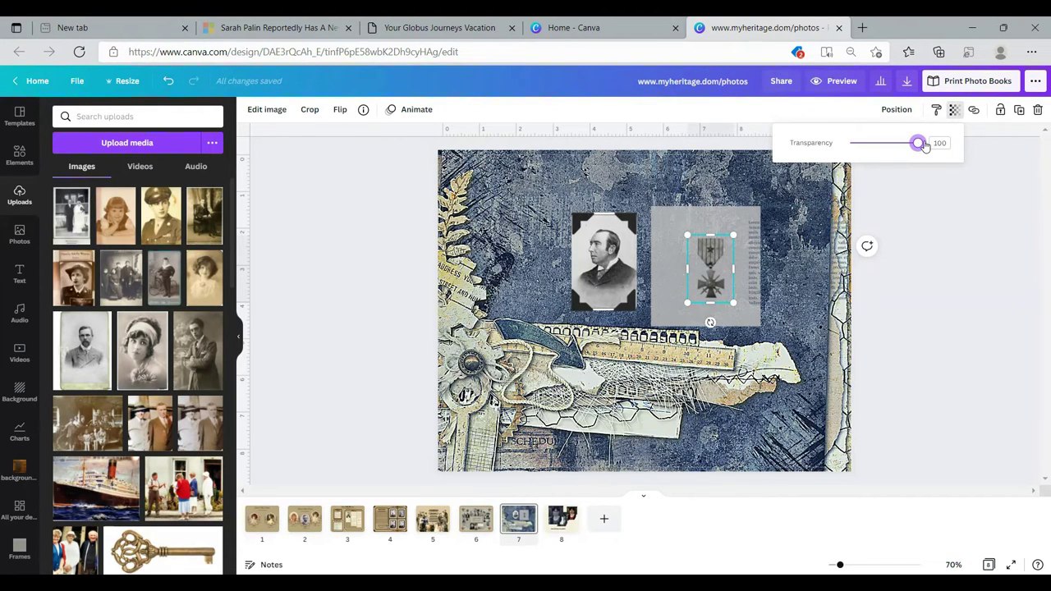
left_click_drag(918, 145, 880, 145)
left_click(794, 272)
left_click_drag(795, 272, 702, 282)
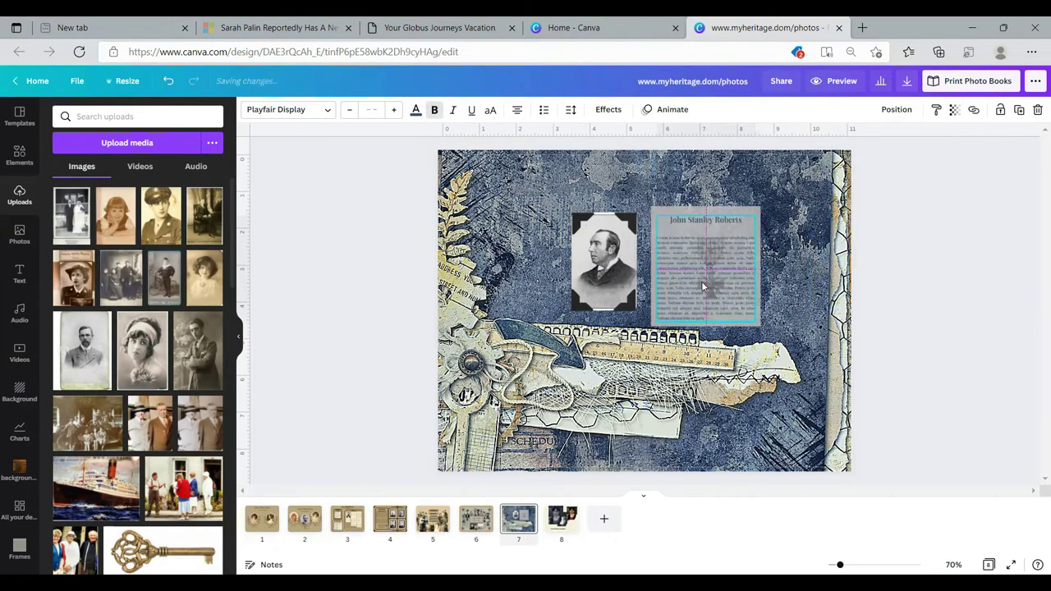
Step: Try out the transparency setting on page 7's background image and bring it back up near full
left_click(804, 197)
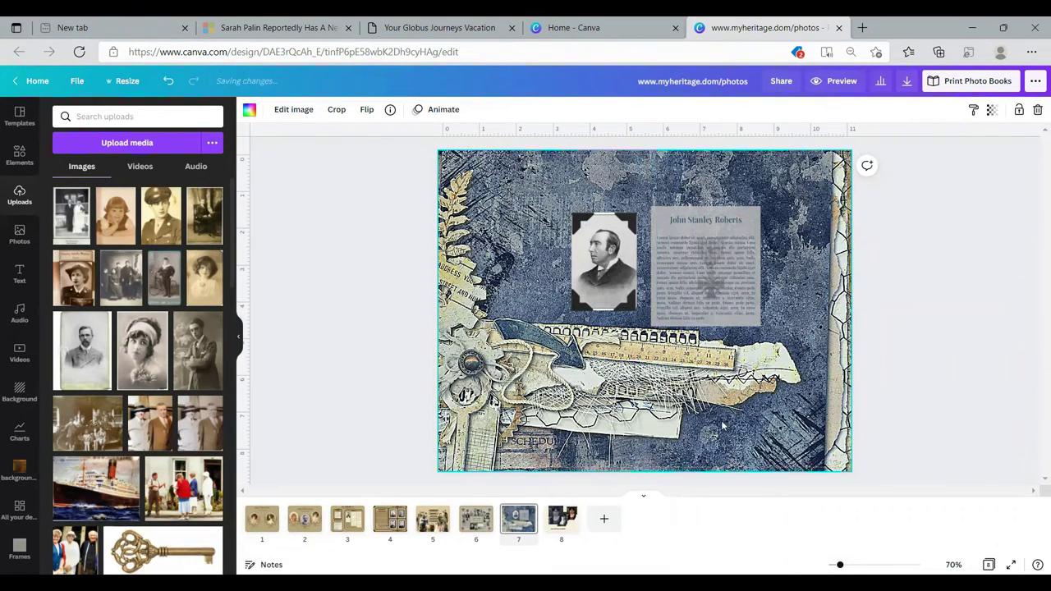
left_click(989, 112)
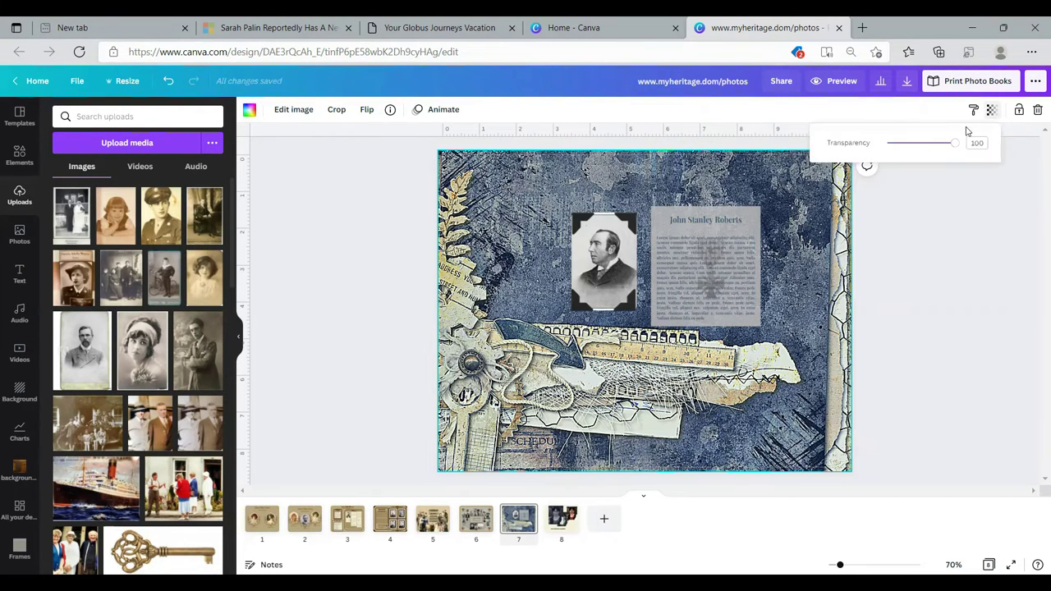
mouse_move(955, 148)
left_mouse_down()
mouse_move(914, 148)
mouse_move(957, 145)
left_mouse_up()
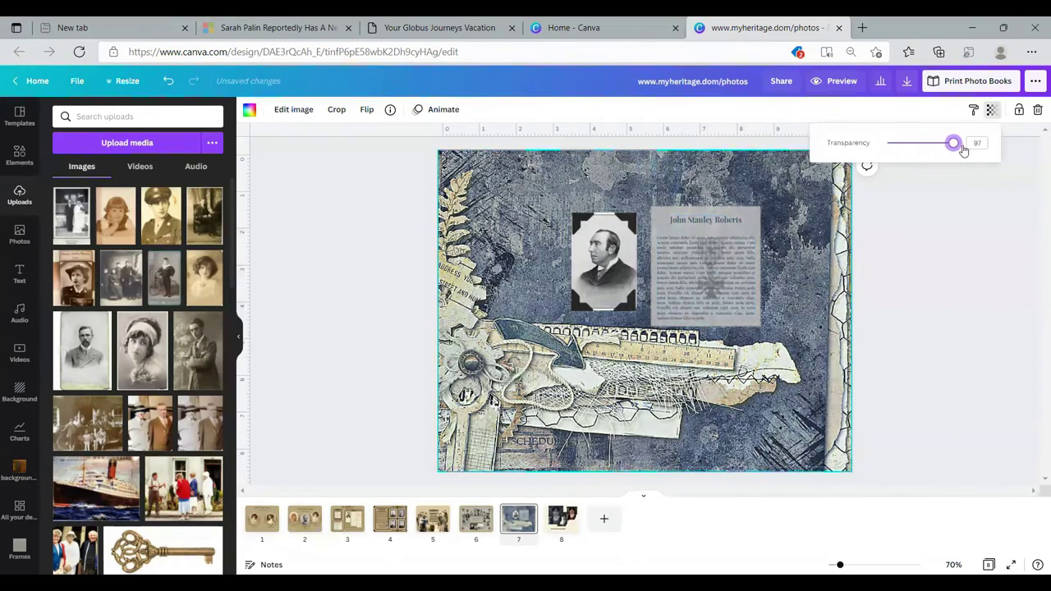
left_click(796, 275)
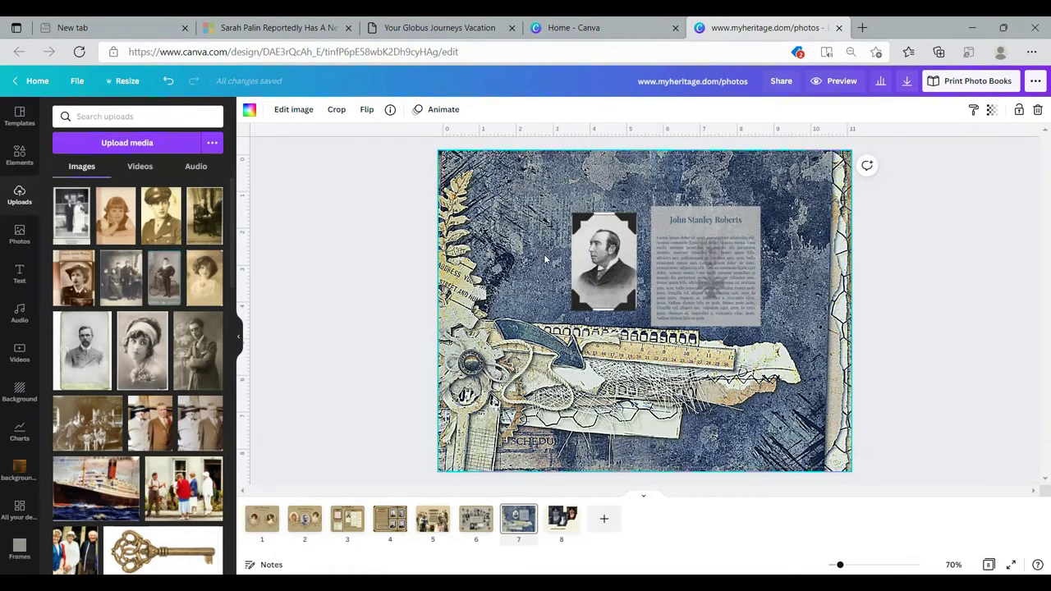
left_click(589, 261)
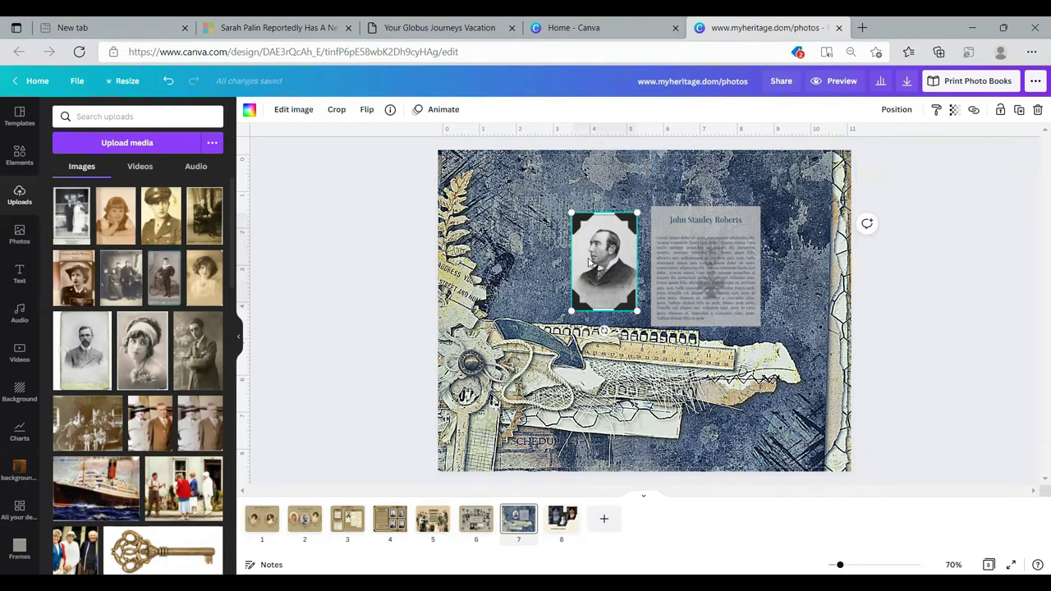
left_click(496, 263)
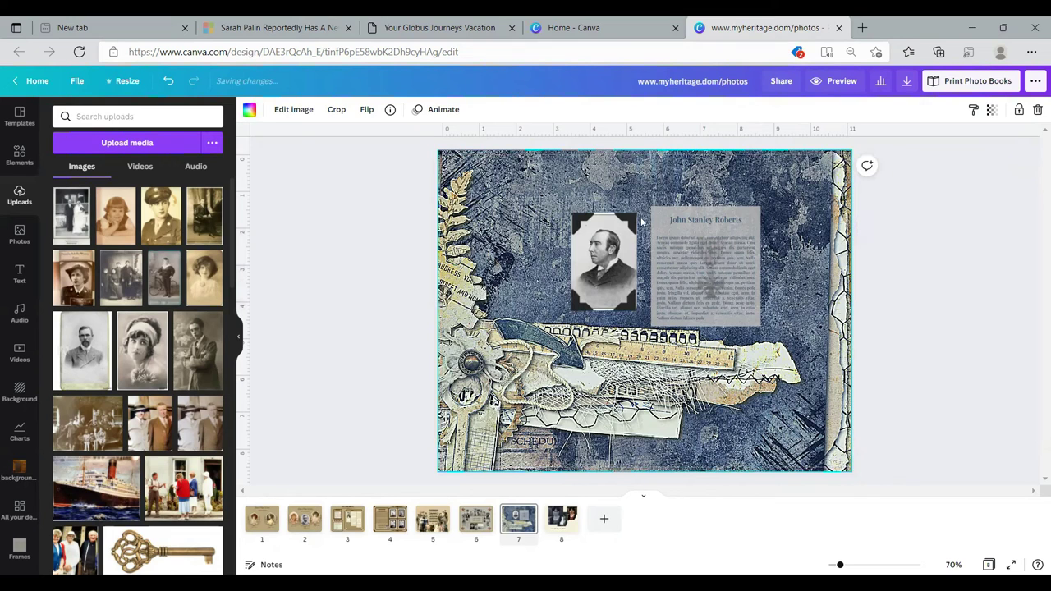
left_click(612, 249)
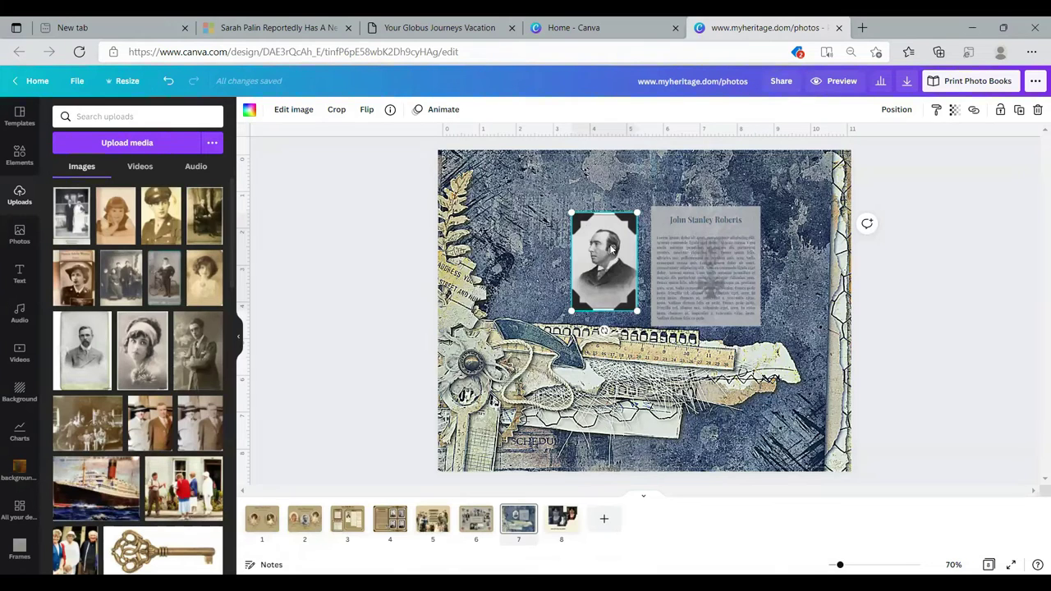
left_click(503, 264)
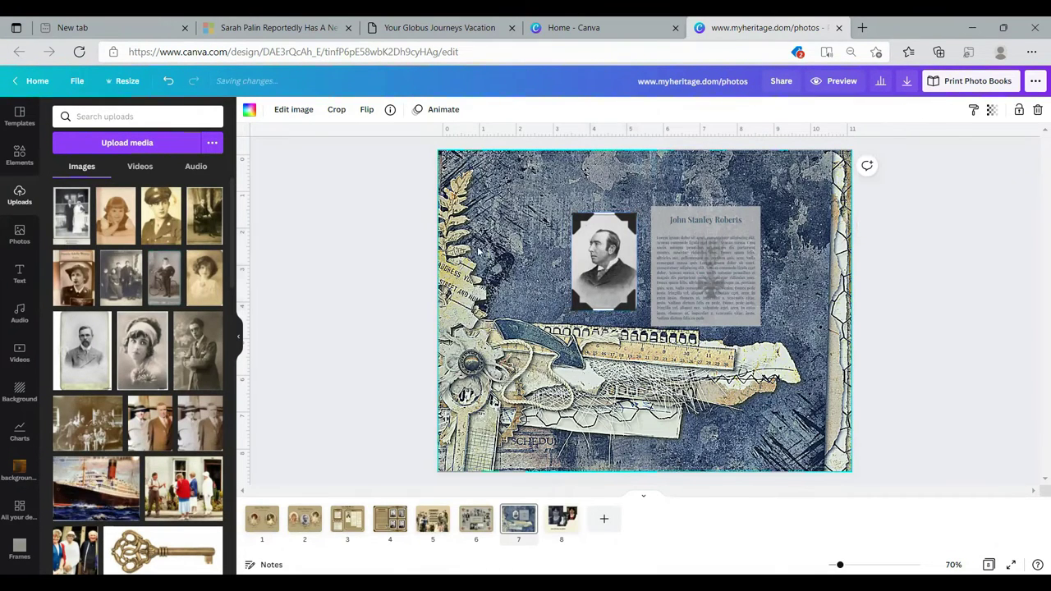
Step: Browse the full collection of photo frames in the elements library
left_click(16, 154)
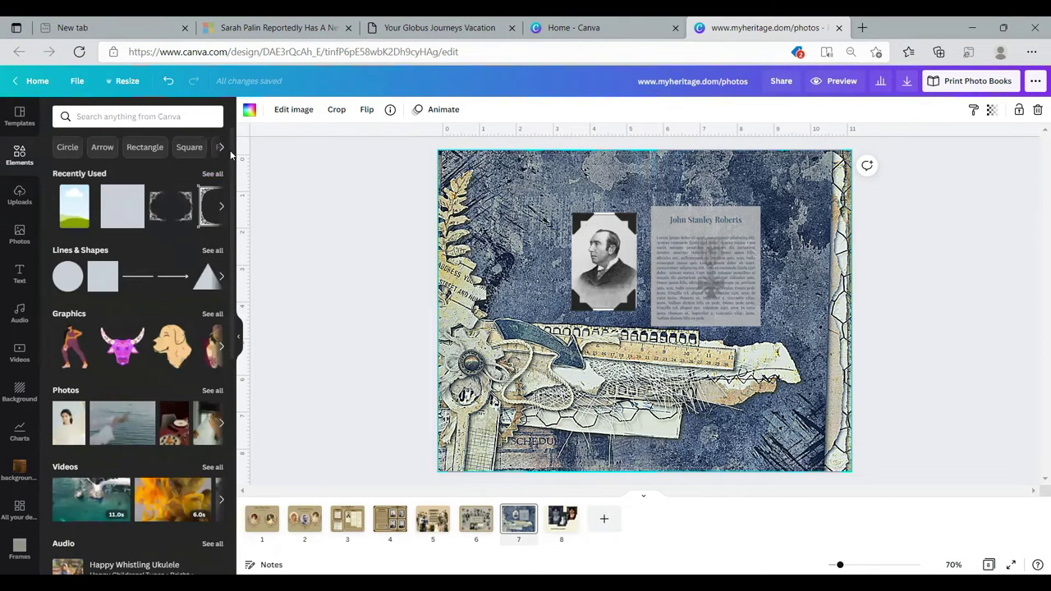
left_click_drag(231, 166, 220, 421)
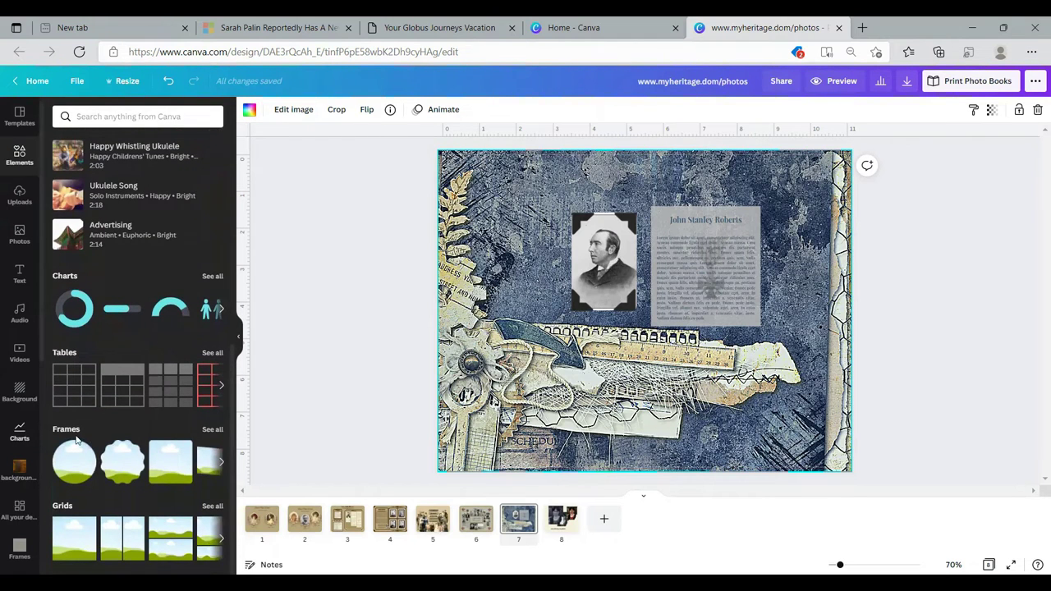
left_click(215, 430)
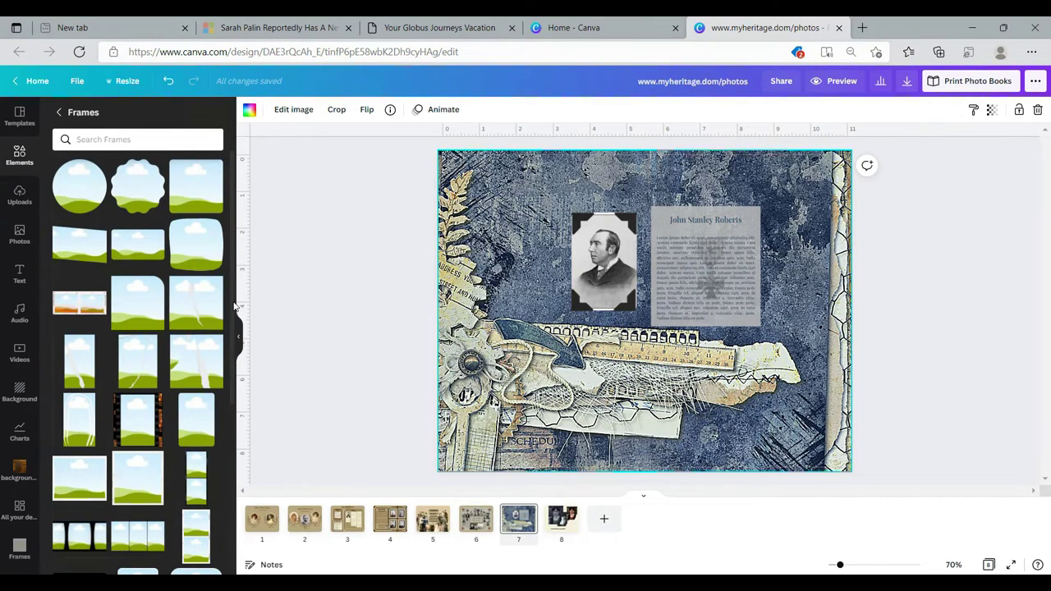
left_click_drag(232, 259, 220, 538)
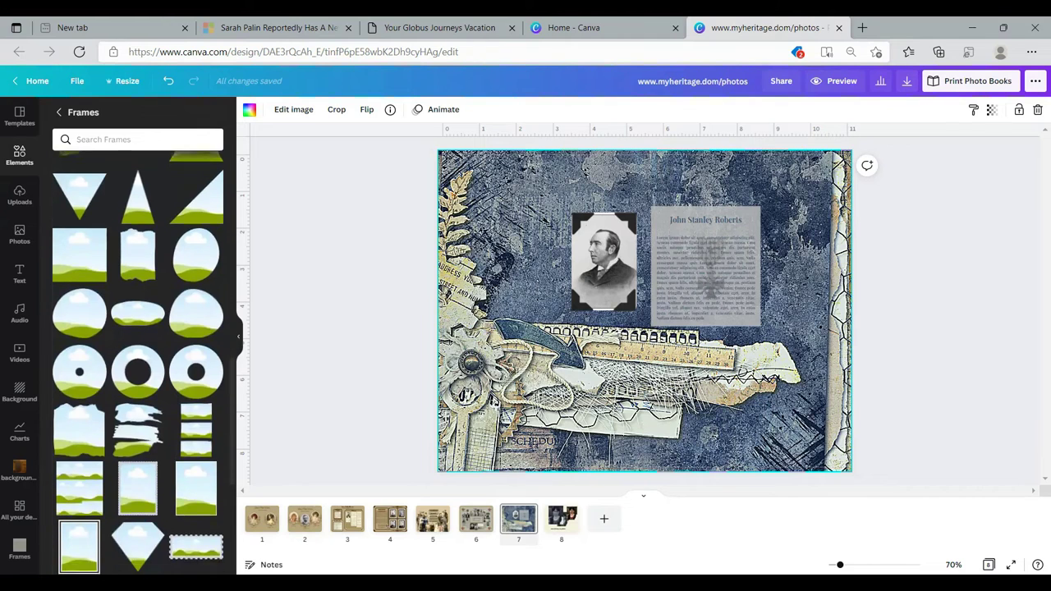
scroll(144, 361, "down", 1)
scroll(238, 537, "up", 8)
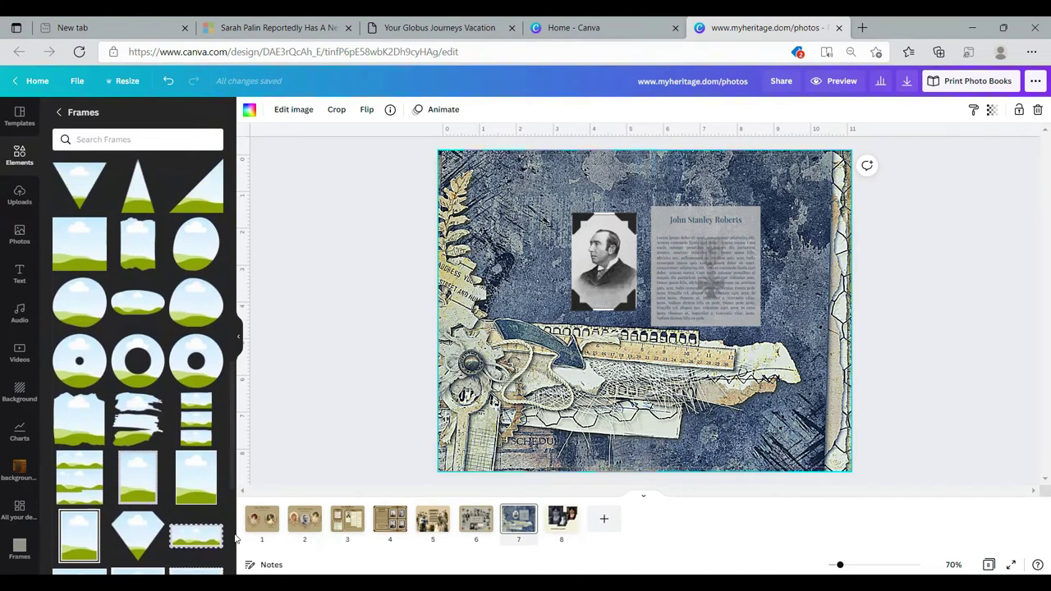
scroll(243, 460, "up", 10)
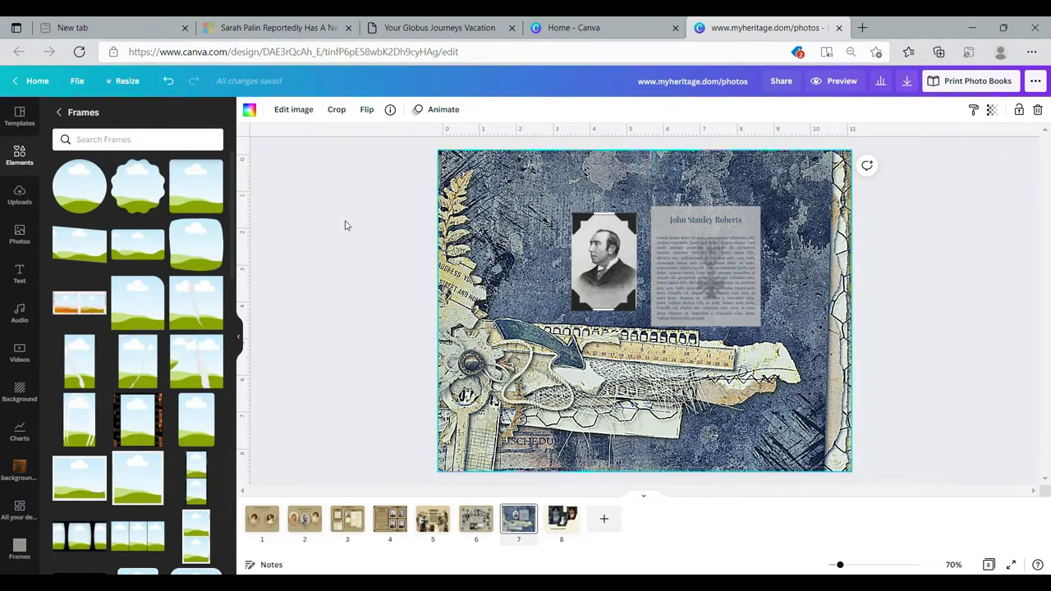
Step: Add a circular photo frame to page 7, shrink it, and place it so it overlaps the left side of the small portrait
left_click(63, 200)
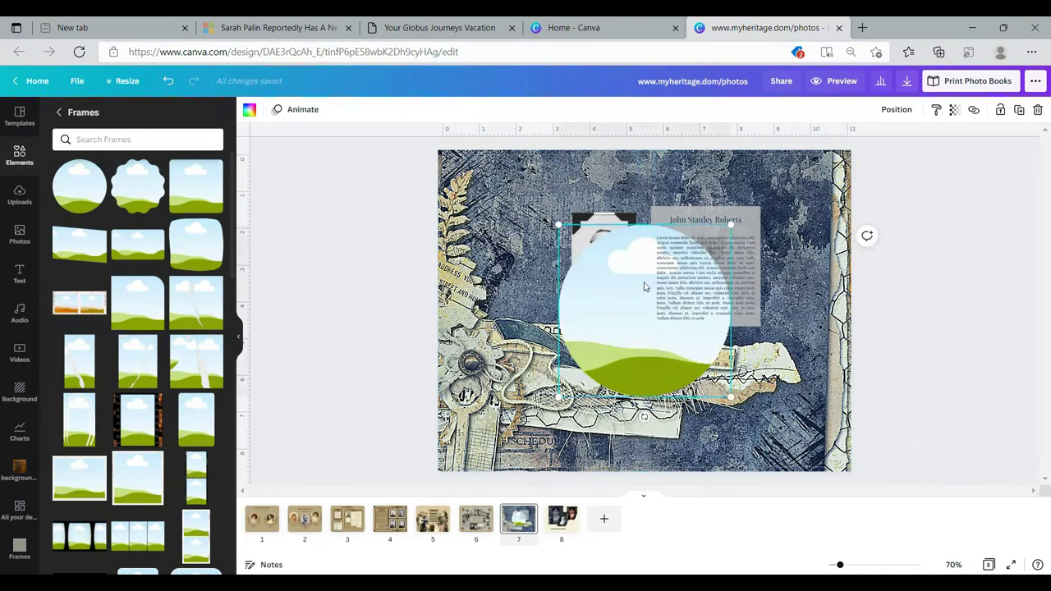
left_click_drag(644, 280, 546, 233)
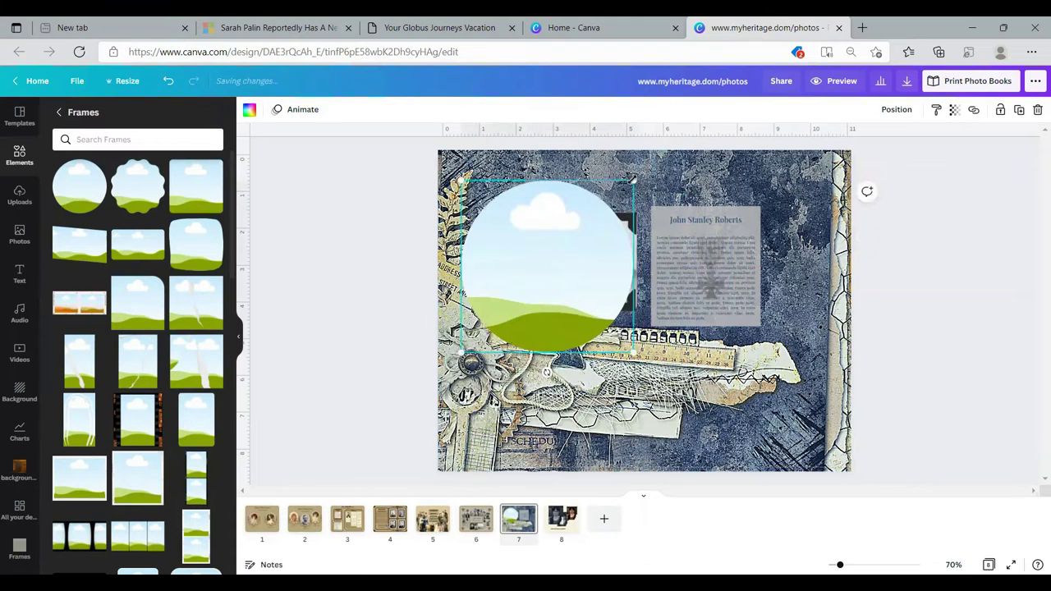
left_click_drag(633, 178, 506, 205)
left_click_drag(553, 296, 595, 336)
Step: Send the circular frame backward so it sits behind the small portrait
left_click(894, 110)
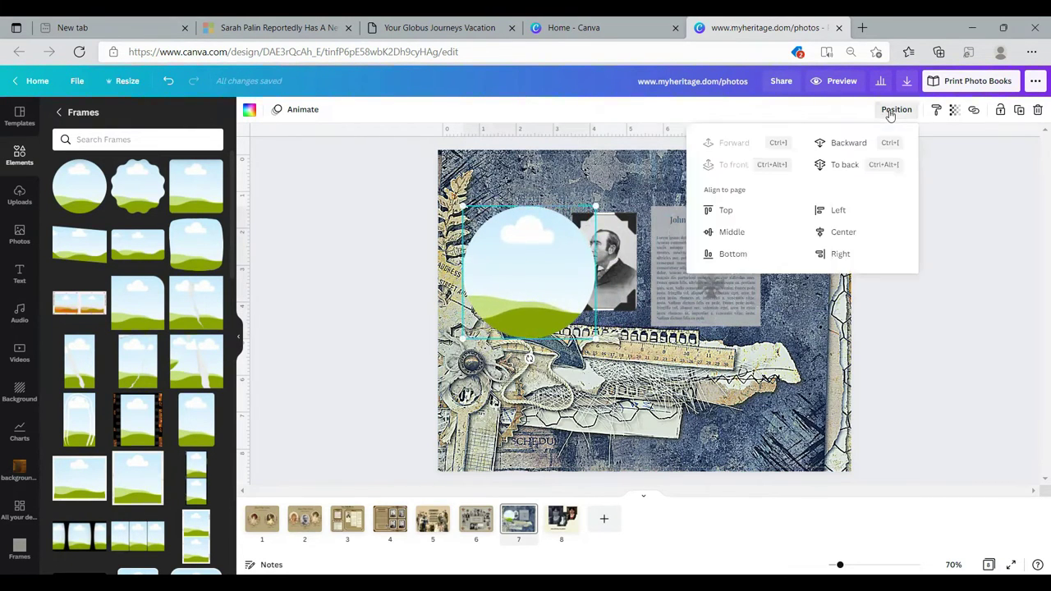
left_click(858, 147)
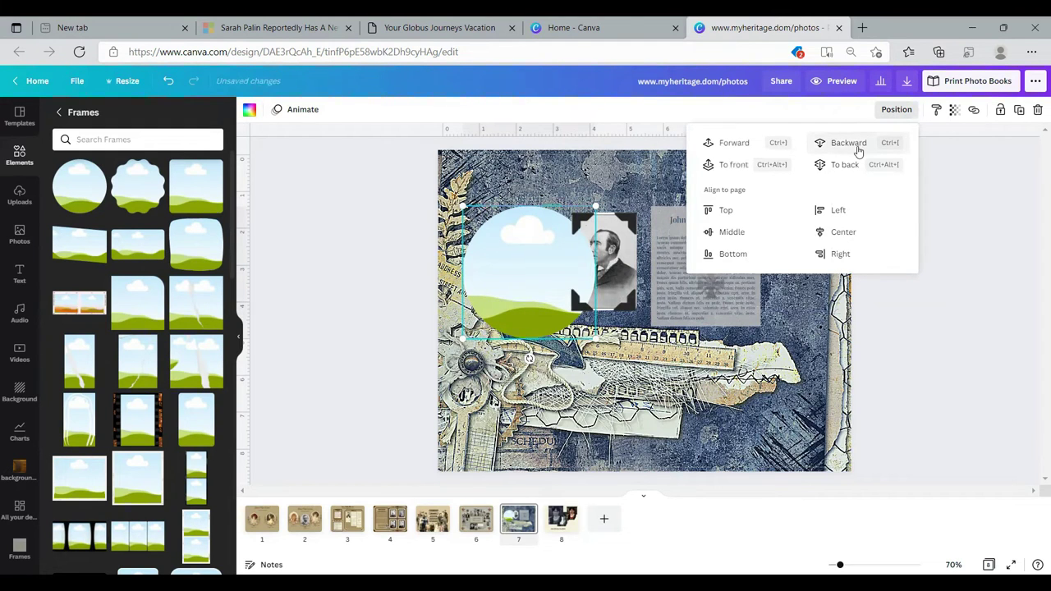
left_click(857, 146)
left_click(813, 246)
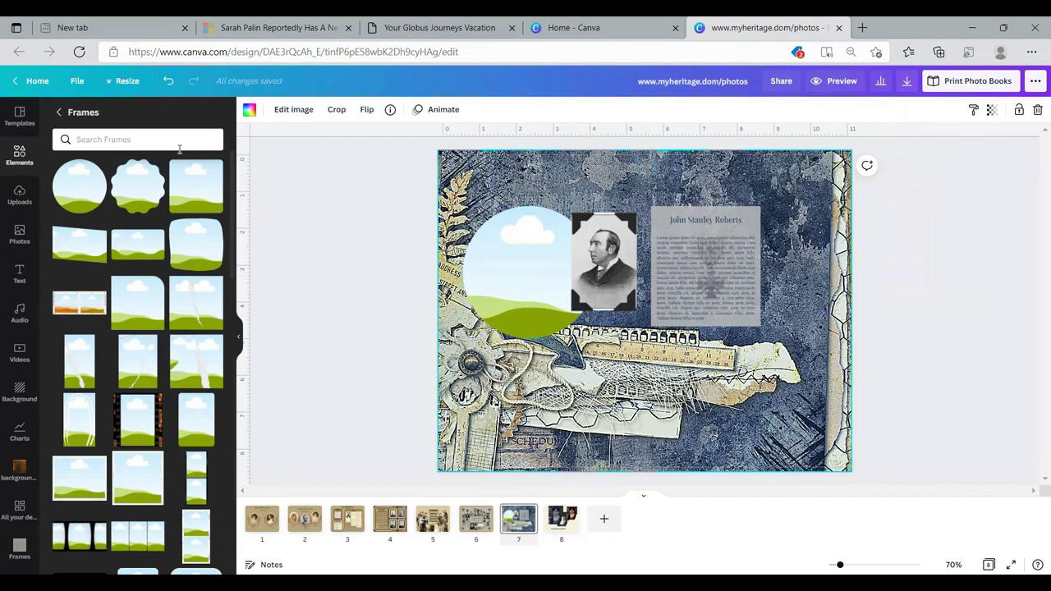
Step: Fill the circular frame with the uploaded photo of the soldier in uniform and nudge the framed photo slightly down
left_click(20, 197)
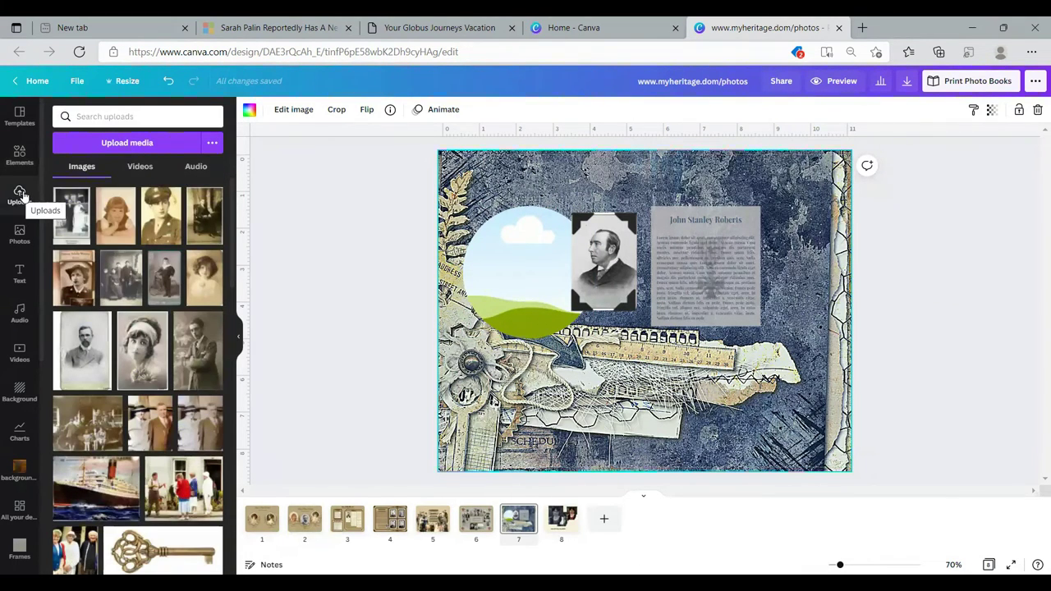
left_click(154, 216)
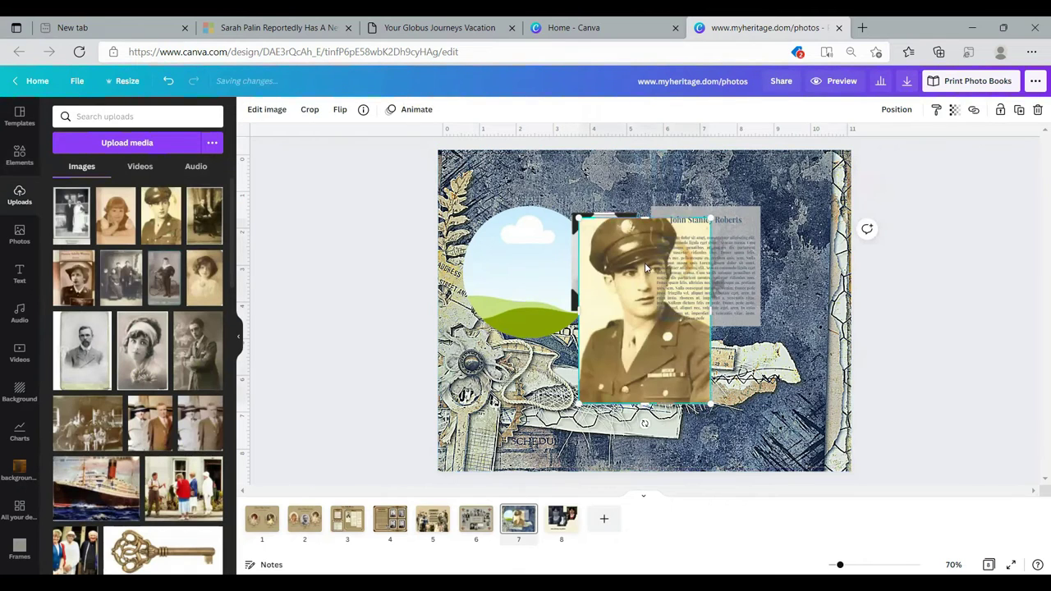
left_click_drag(590, 258, 542, 255)
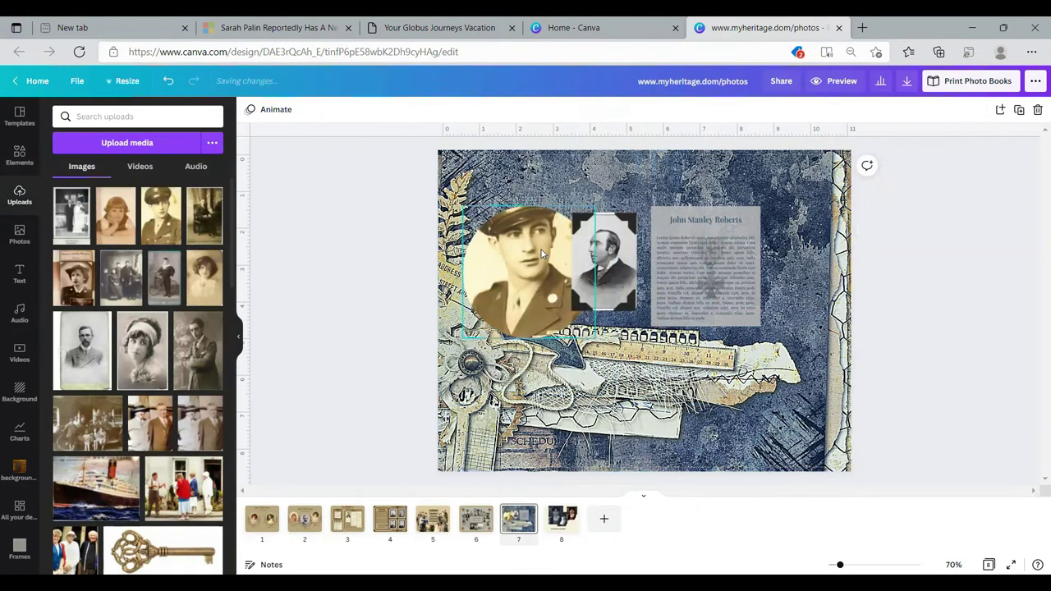
left_click_drag(542, 253, 541, 256)
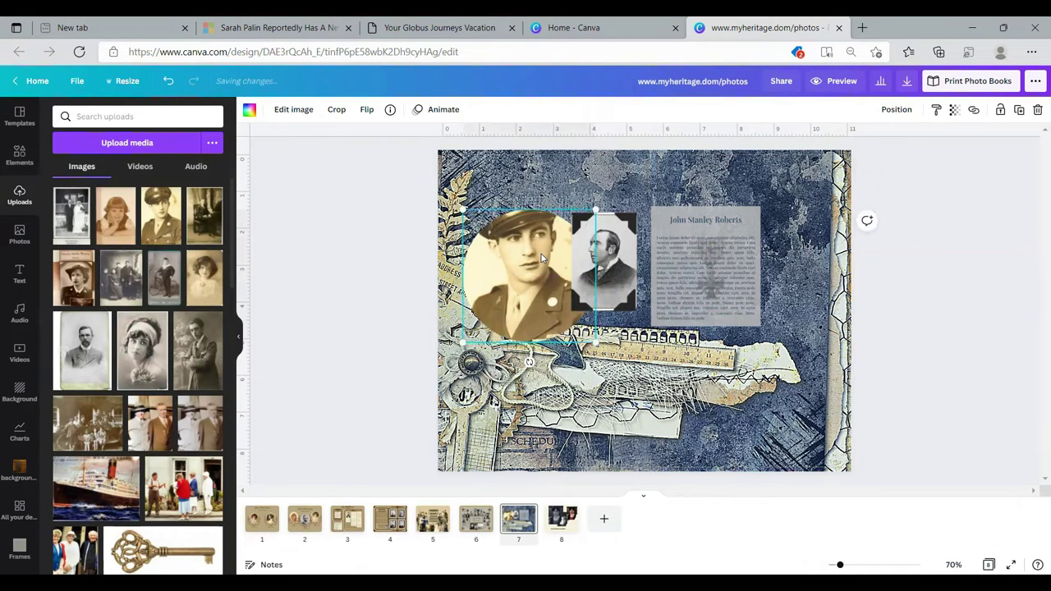
Step: On page 8, enlarge the scratched original portrait for a closer look, and shrink it into the page's upper-left area
left_click(564, 530)
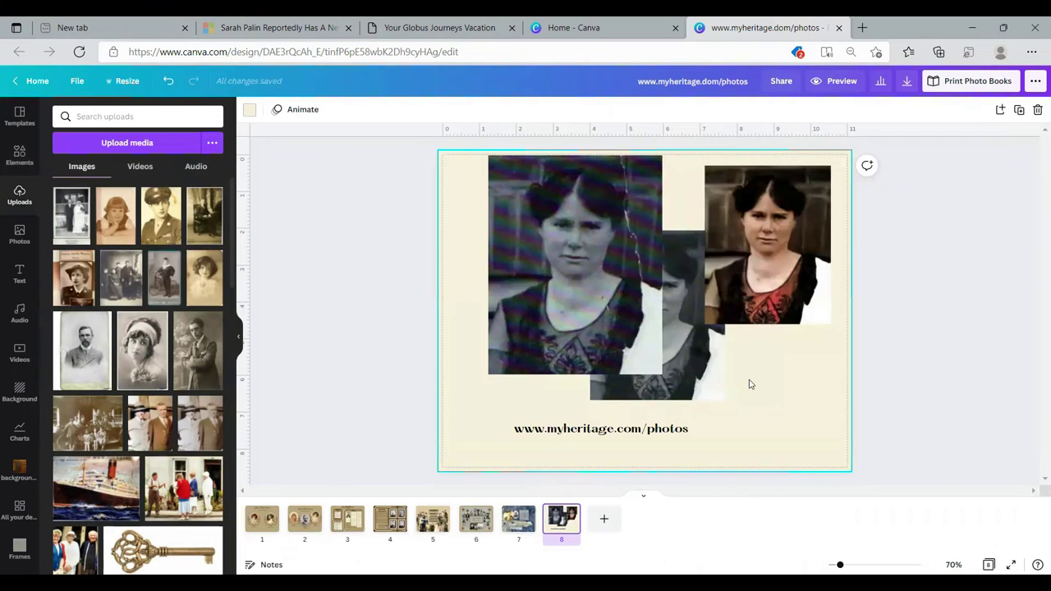
left_click(581, 273)
left_click_drag(582, 273, 574, 272)
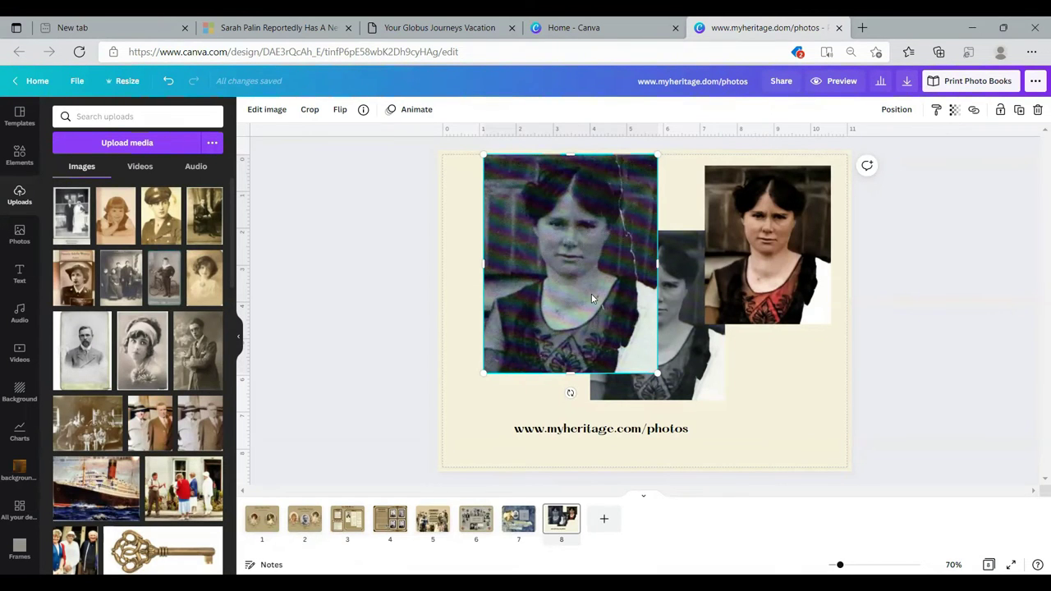
left_click_drag(662, 377, 684, 406)
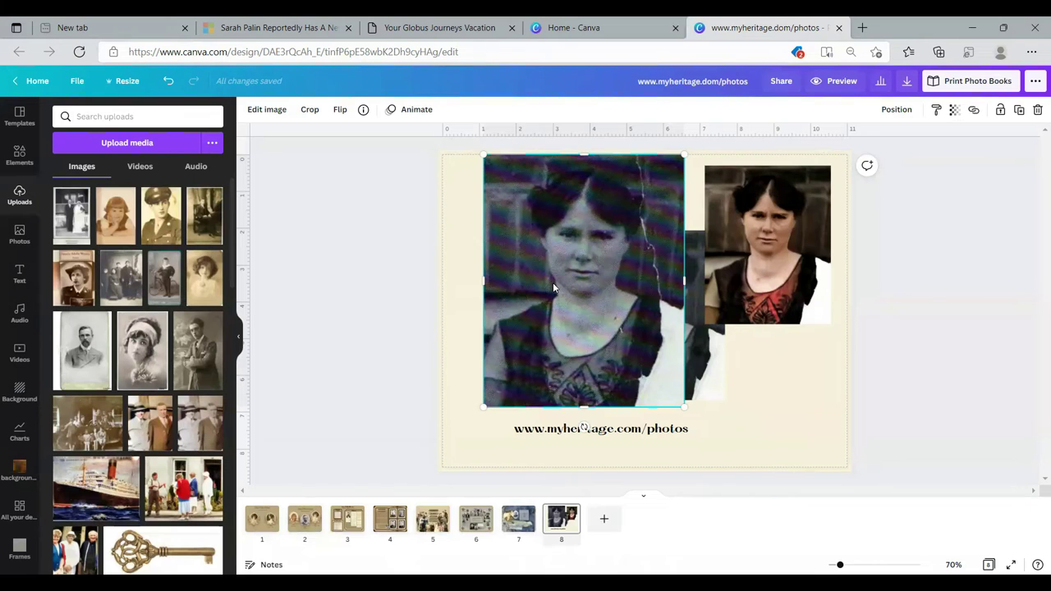
left_click_drag(553, 283, 558, 294)
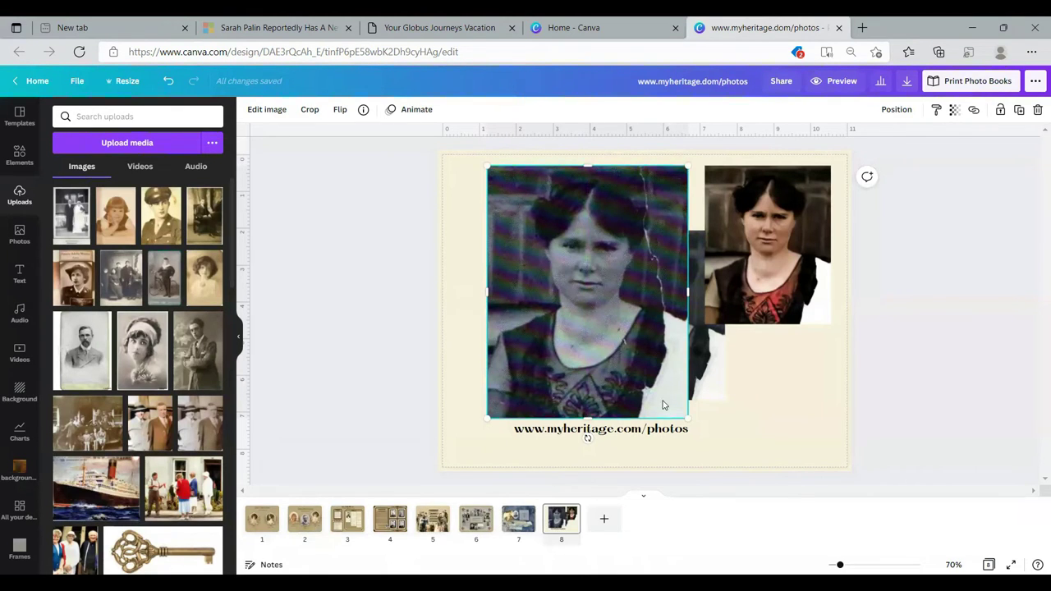
left_click_drag(688, 417, 575, 347)
Step: Bring the middle restored black-and-white portrait one layer forward, over the scratched original
left_click(660, 289)
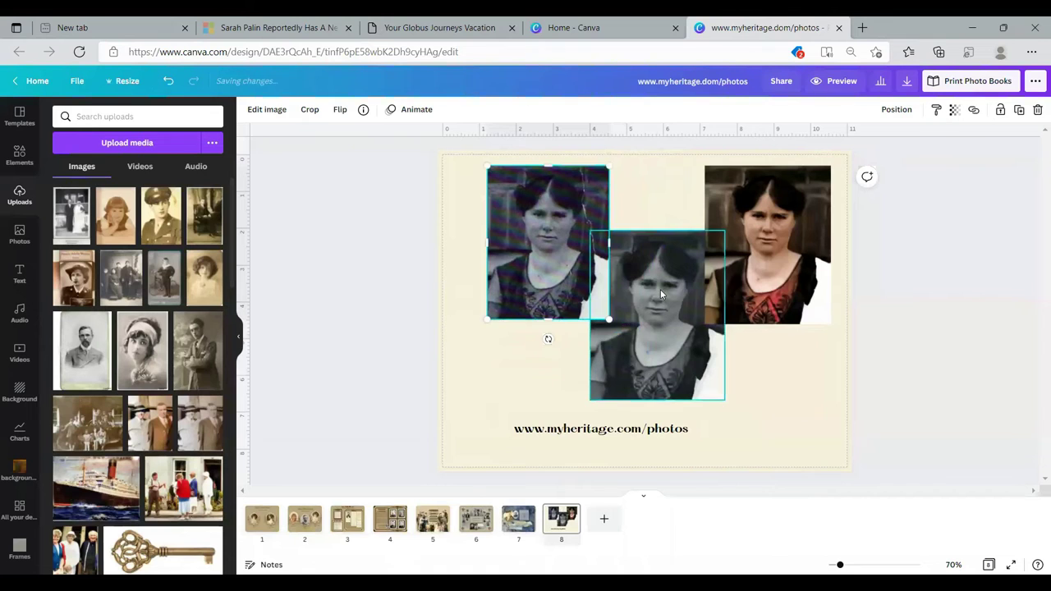
left_click(885, 117)
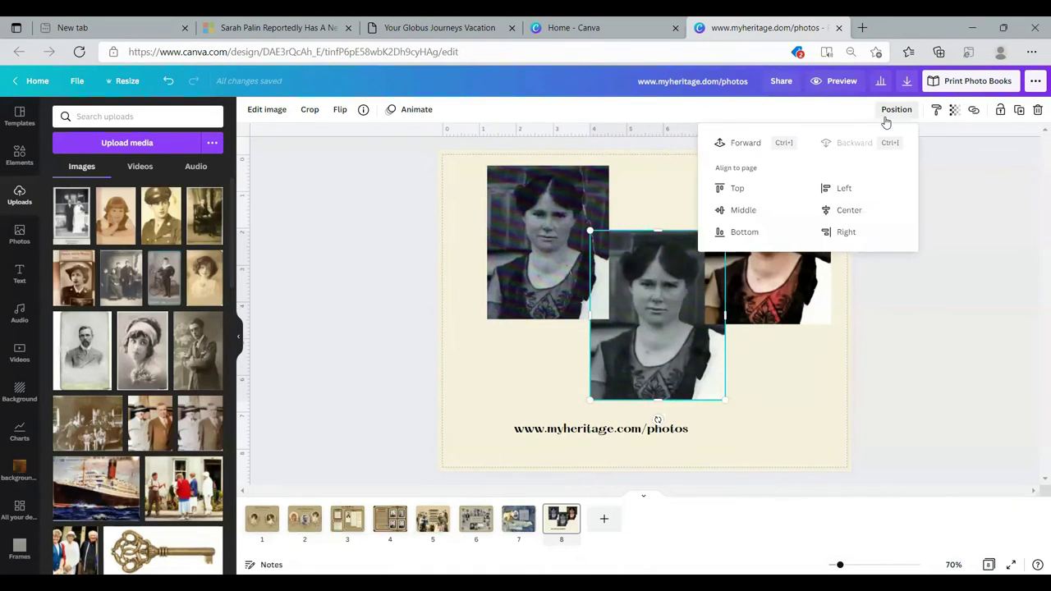
left_click(747, 143)
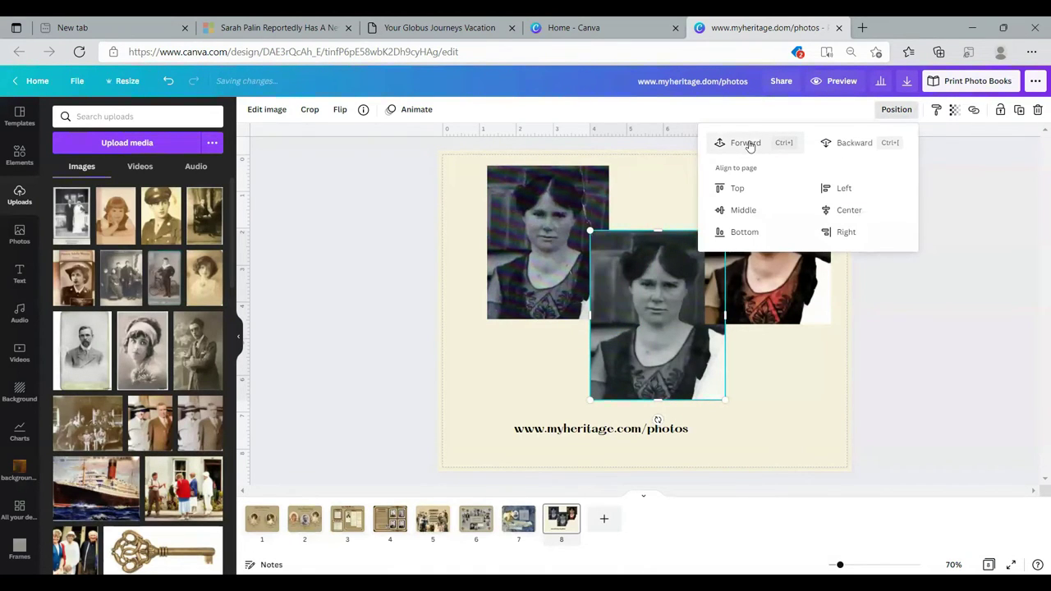
left_click(753, 380)
Step: Move the restored black-and-white portrait over the scratched original and enlarge it until it reaches just above the website text
left_click(628, 339)
left_click_drag(628, 339, 511, 294)
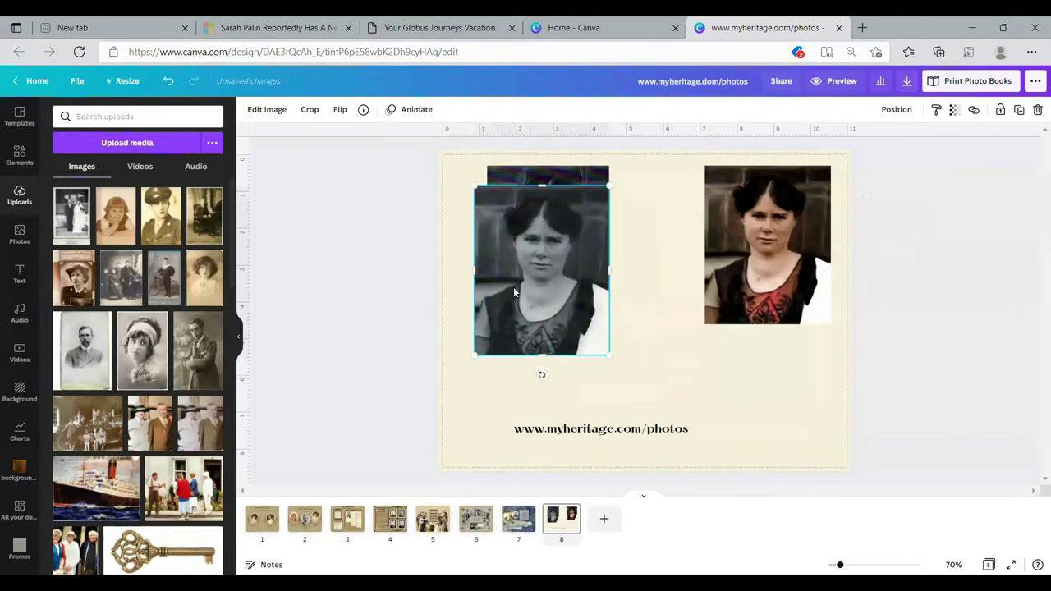
left_click_drag(611, 354, 771, 415)
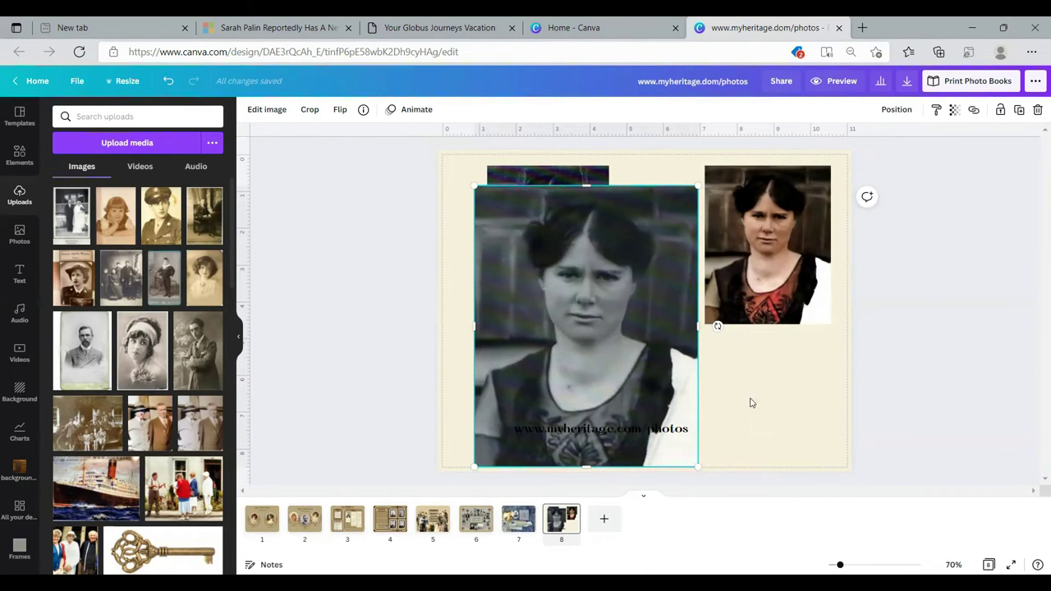
left_click_drag(638, 323, 641, 293)
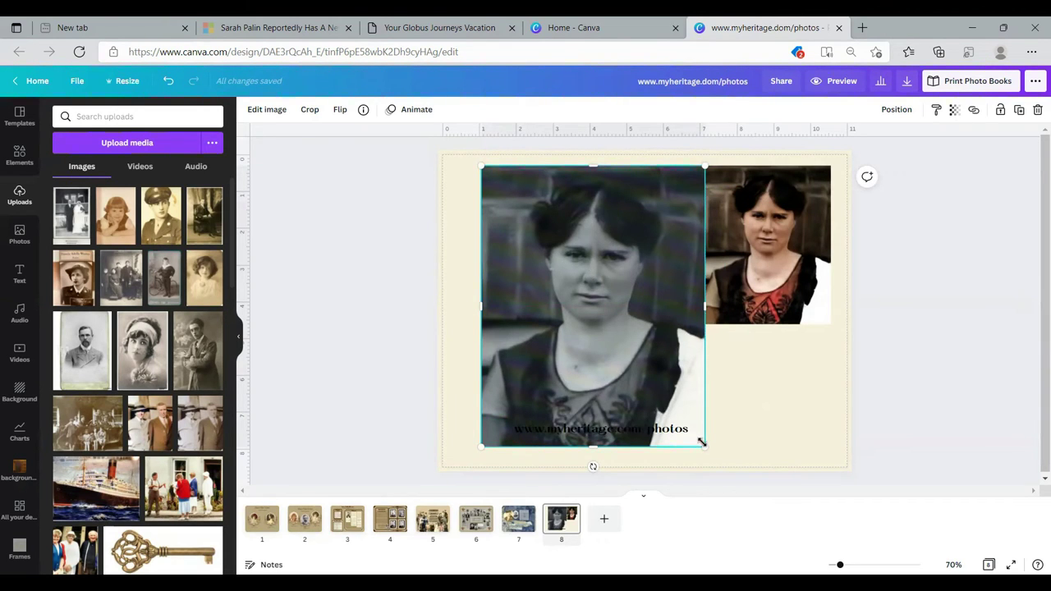
left_click_drag(669, 408, 675, 409)
Step: Enlarge the colorized portrait until it overlaps the black-and-white one, and shrink it to a small photo in the page's upper-right corner
left_click(739, 277)
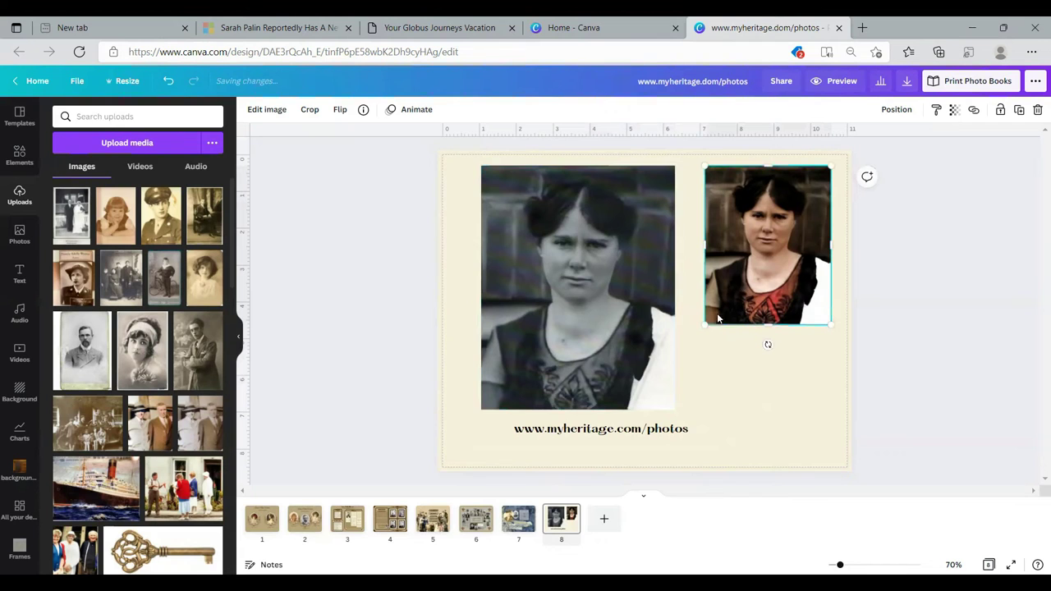
left_click_drag(705, 323, 634, 413)
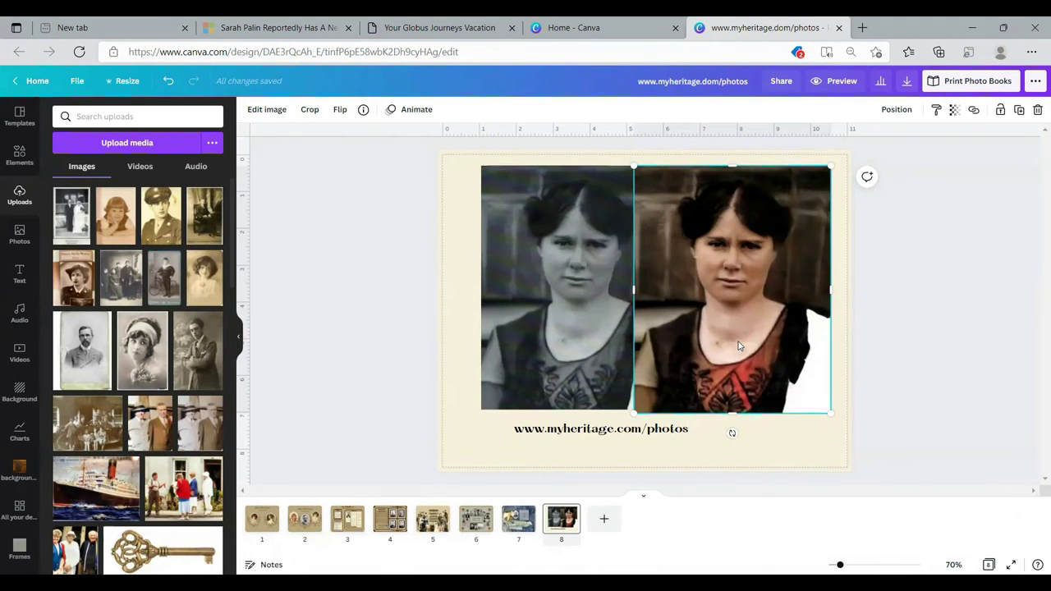
left_click(633, 413)
left_click_drag(633, 413, 734, 309)
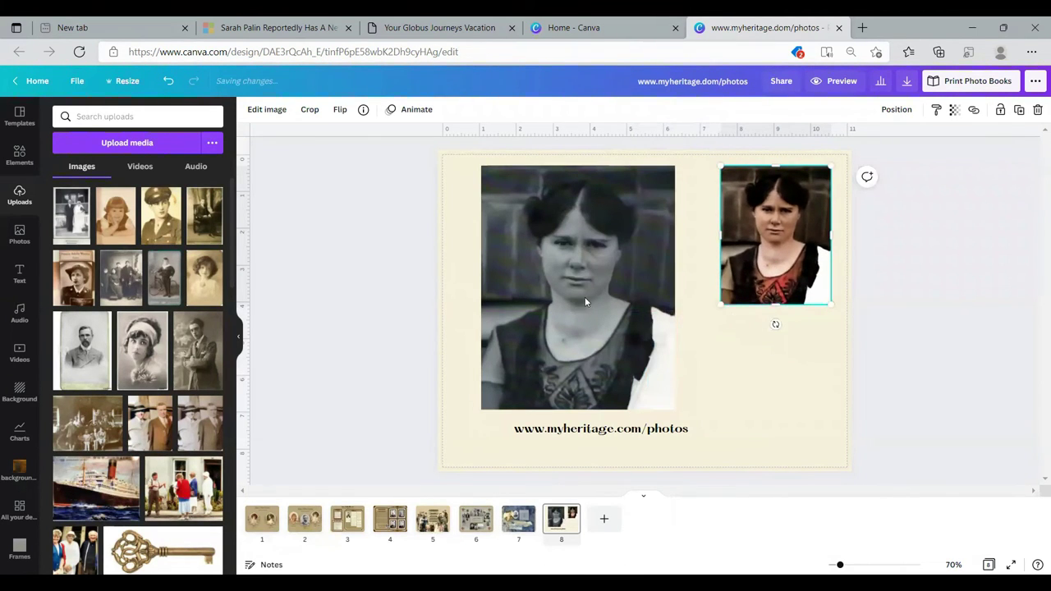
Step: Shrink the restored black-and-white portrait and center it between the scratched original and the colorized version, overlapping both
left_click_drag(579, 300, 623, 309)
left_click_drag(720, 423, 692, 385)
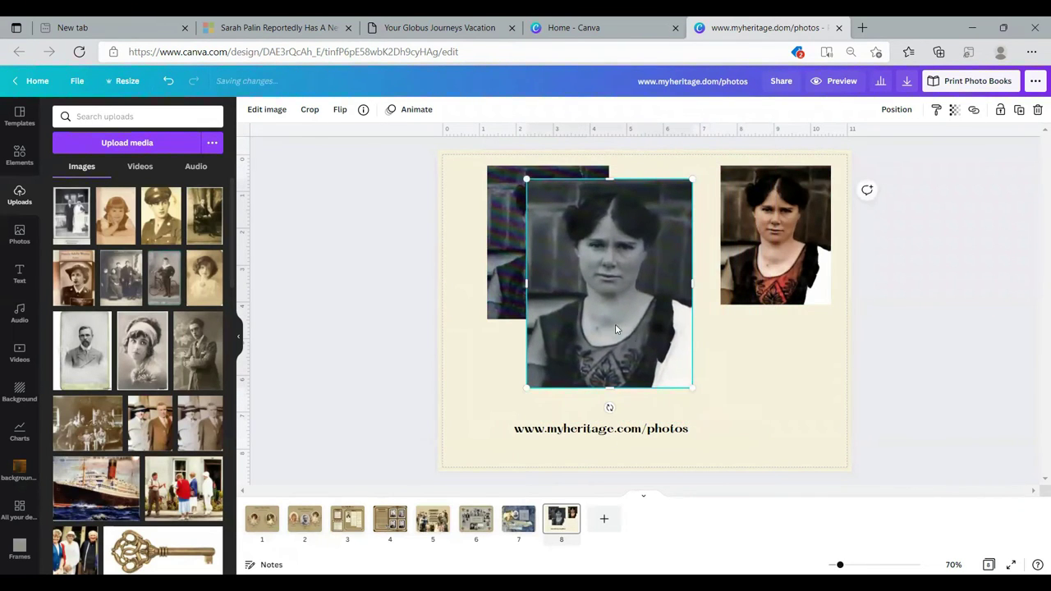
left_click_drag(619, 323, 641, 319)
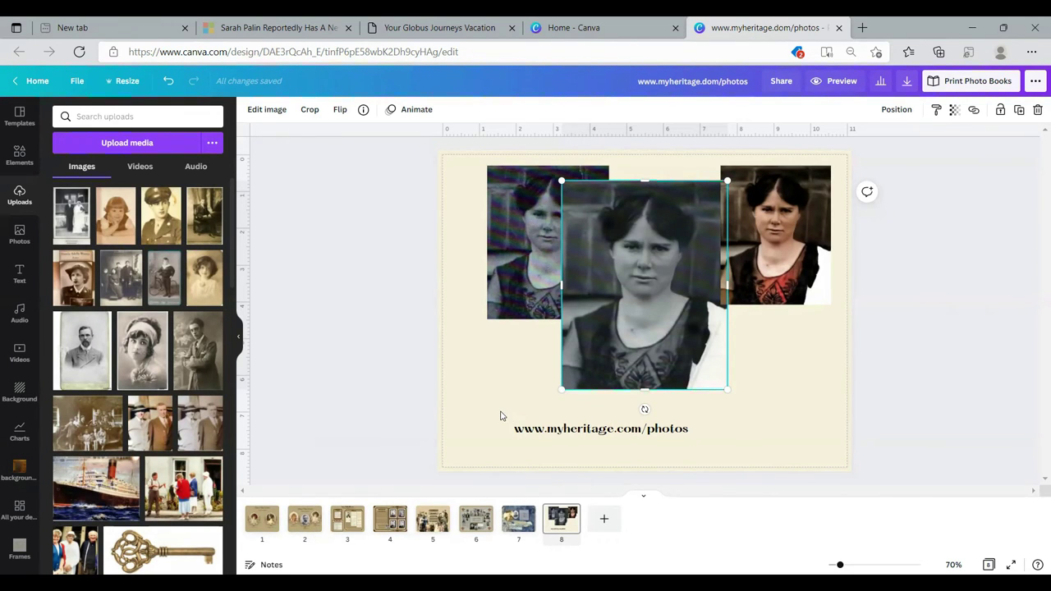
left_click_drag(483, 411, 763, 456)
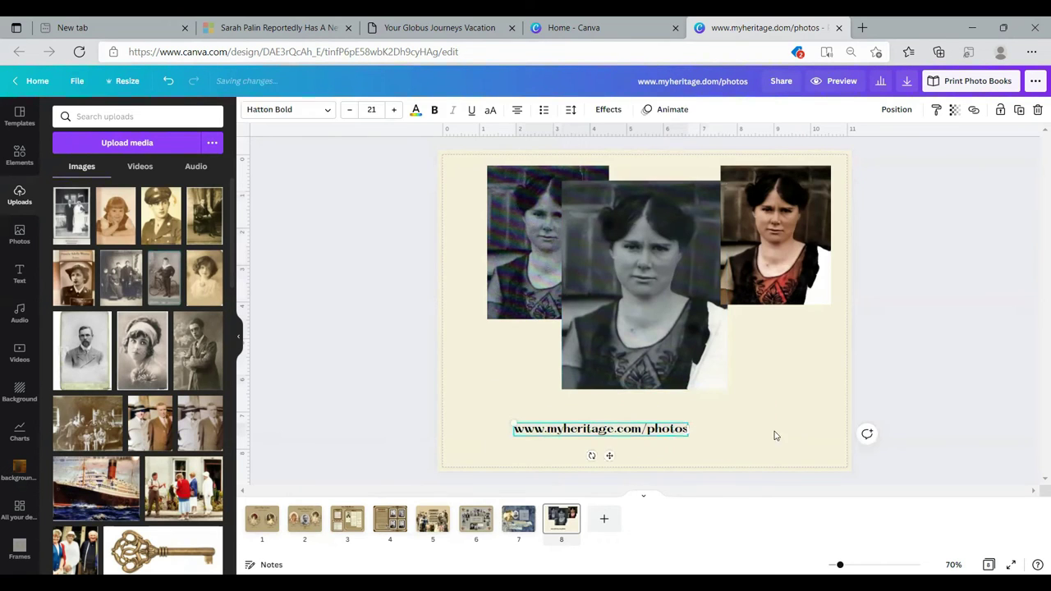
left_click(804, 372)
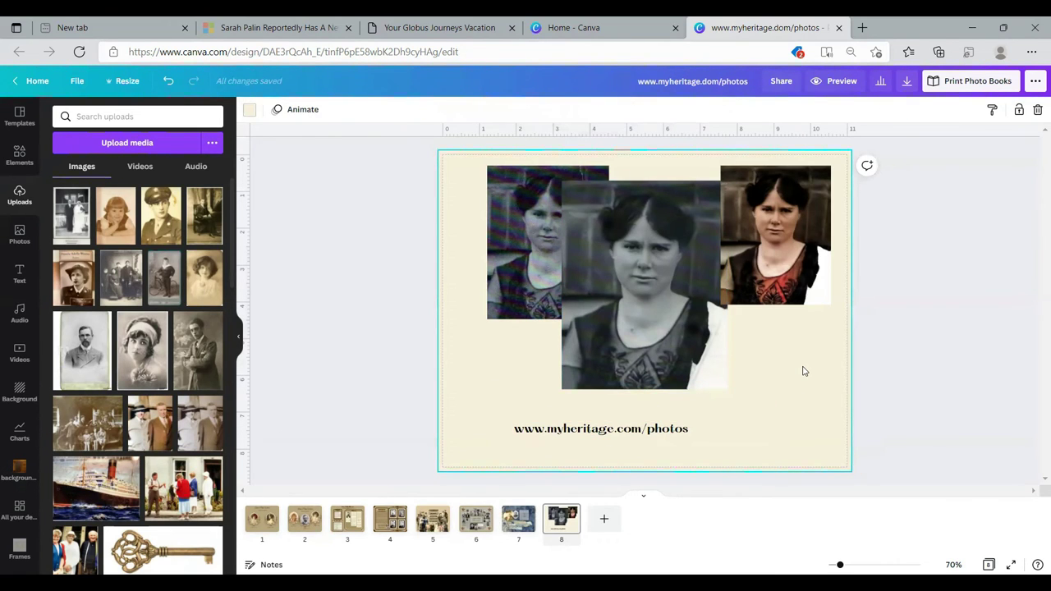